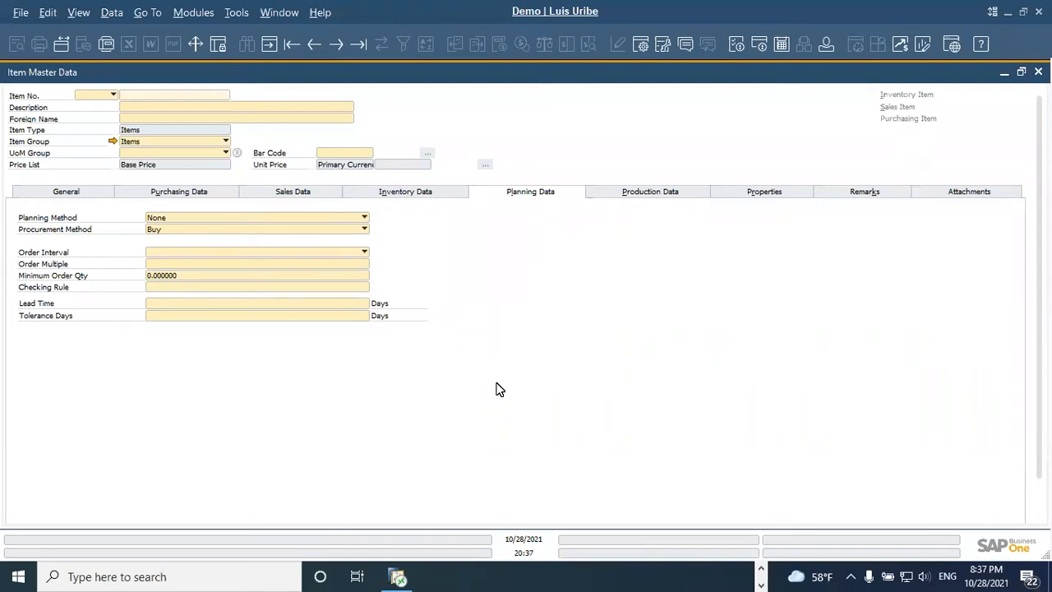
Step: Find item FG0 S in the item master data and view its general settings
left_click(155, 94)
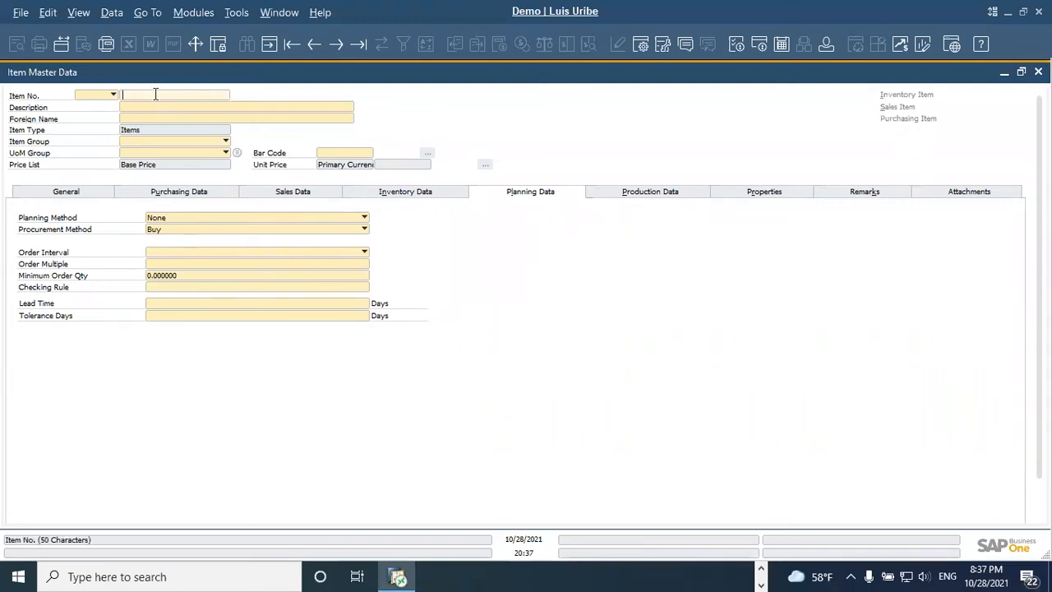
type("FG")
key("Return")
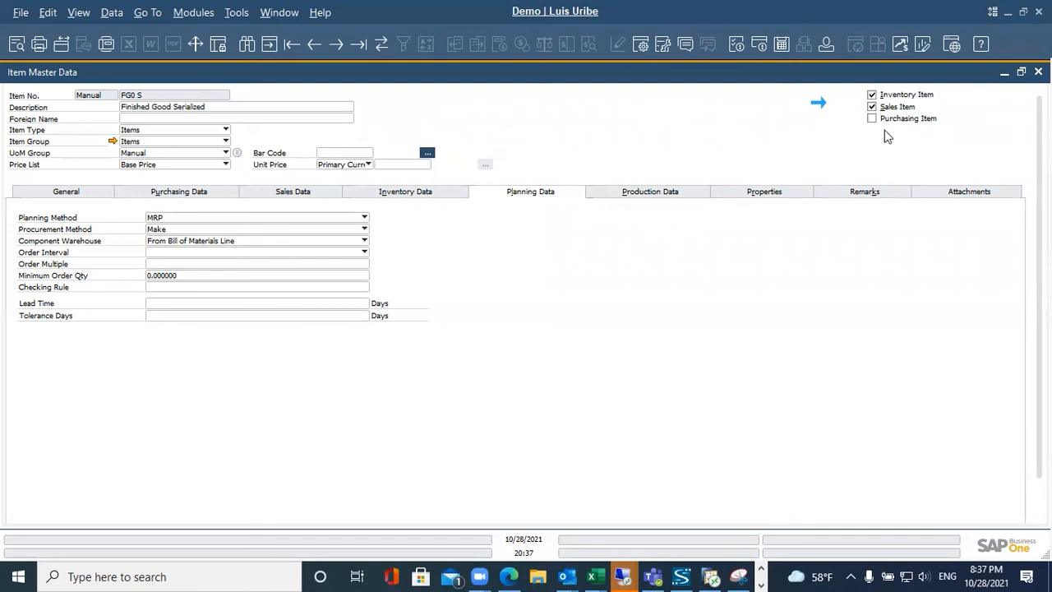
left_click(84, 192)
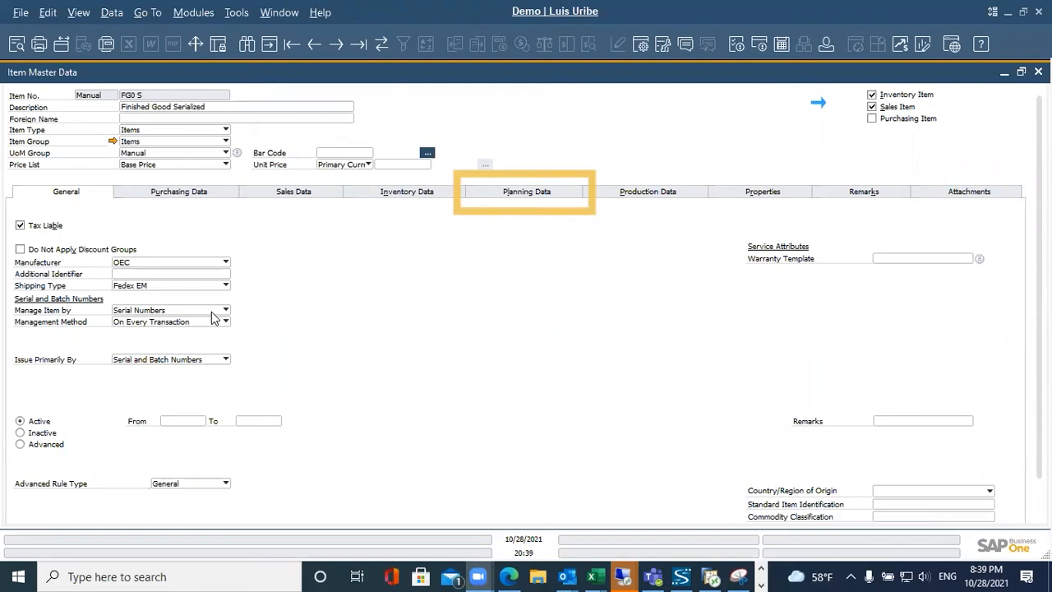
Step: Review the planning method options in the finished good's planning data and choose MRP
left_click(518, 196)
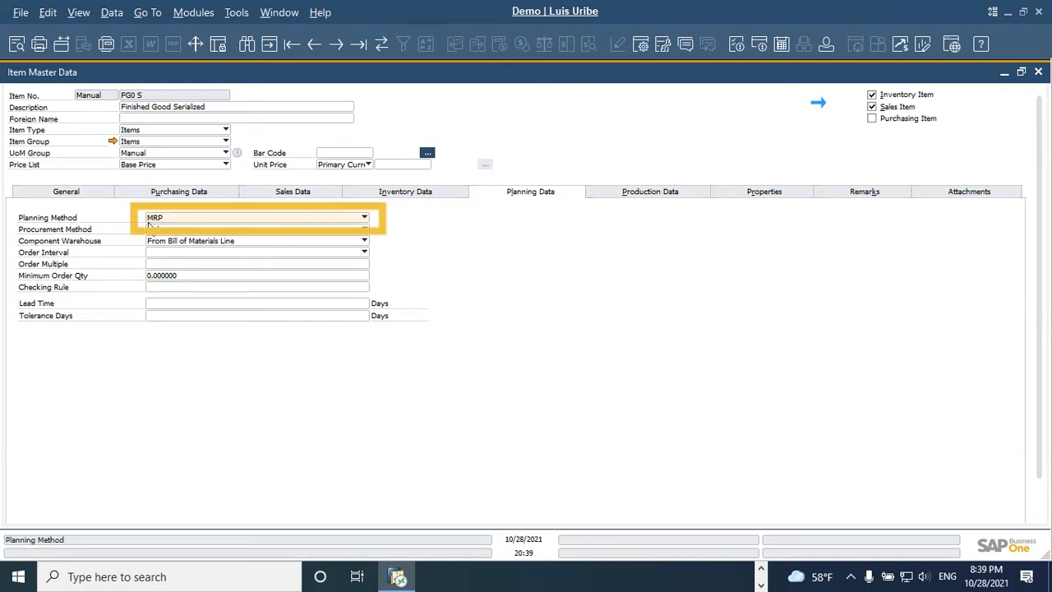
left_click(364, 217)
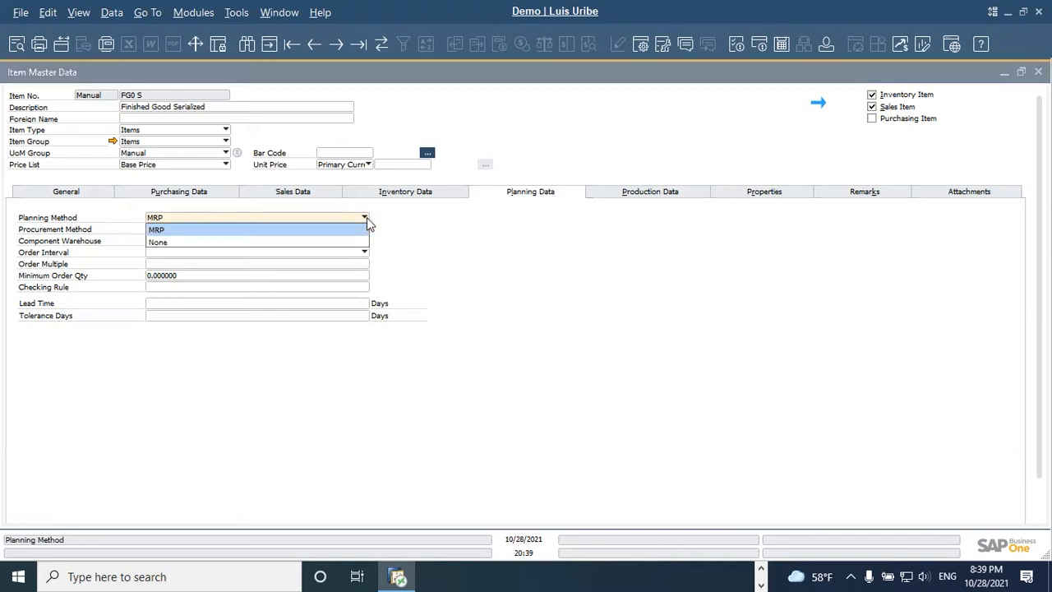
left_click(154, 231)
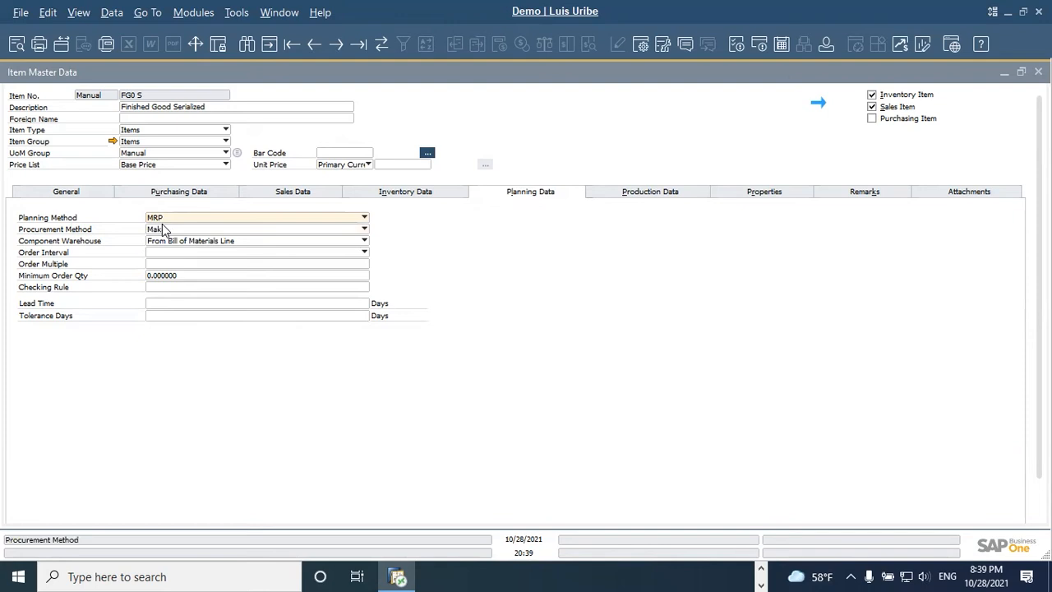
left_click(164, 222)
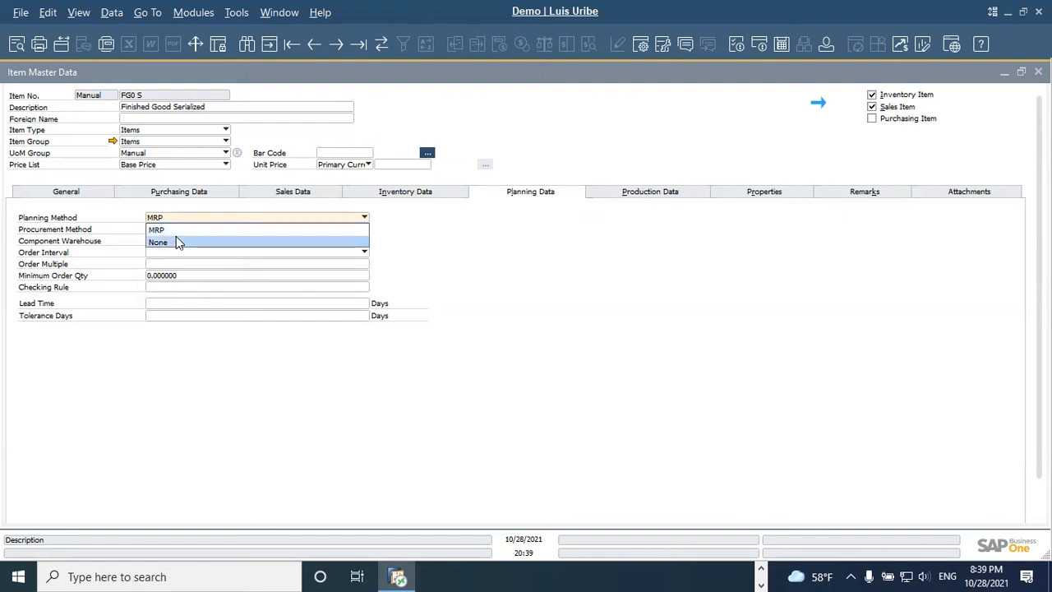
left_click(175, 231)
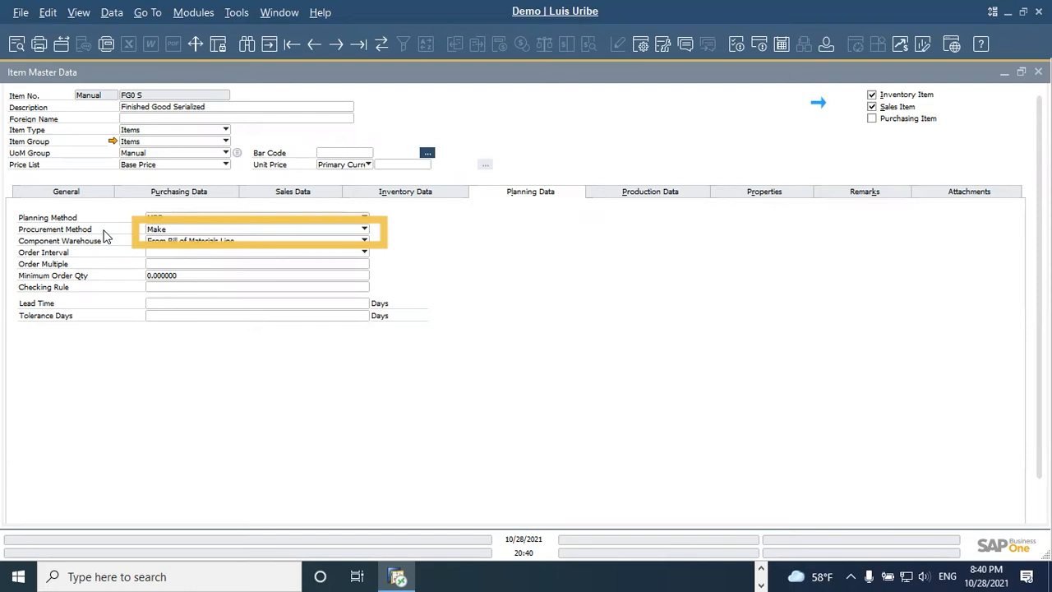
Step: Review the finished good's procurement method options and choose Make
left_click(163, 234)
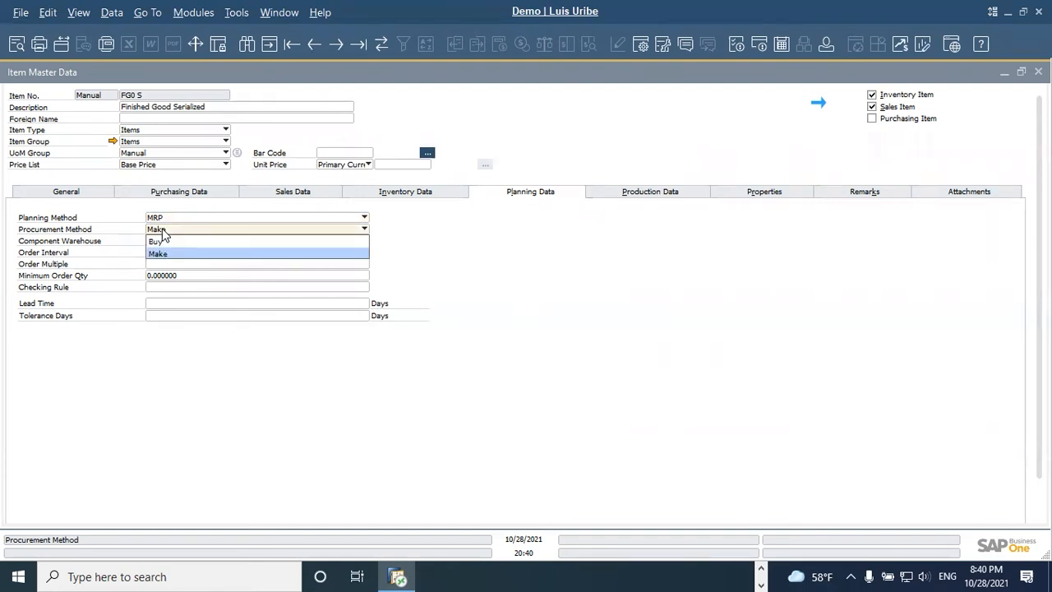
left_click(163, 232)
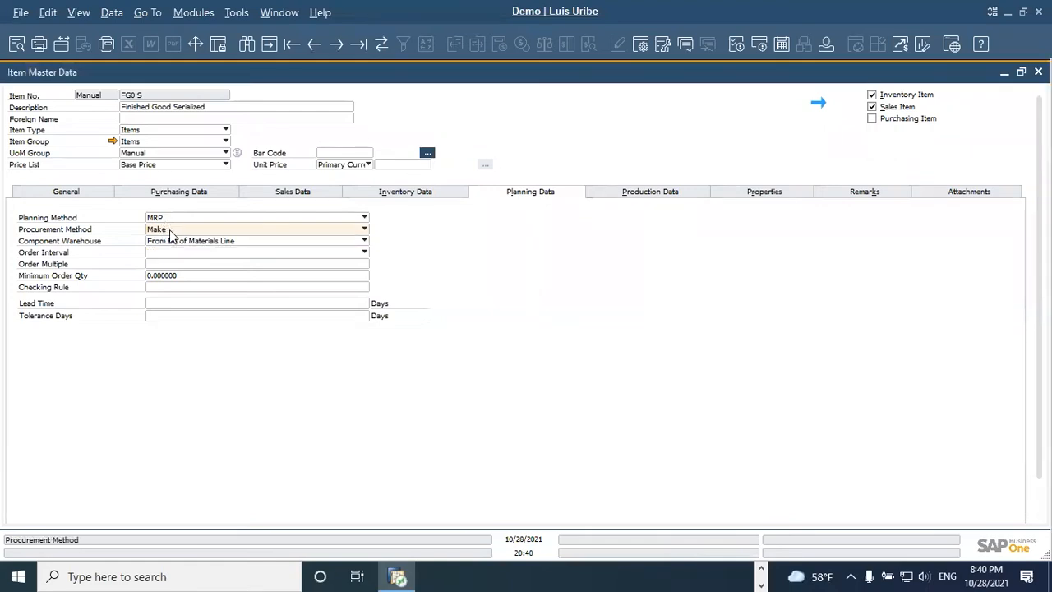
left_click(171, 234)
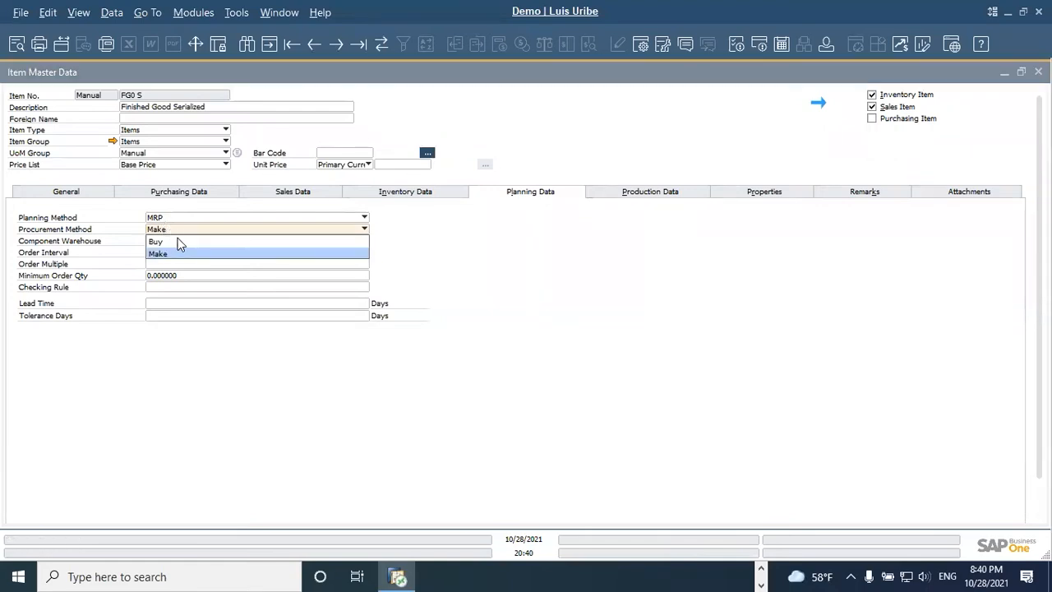
left_click(182, 253)
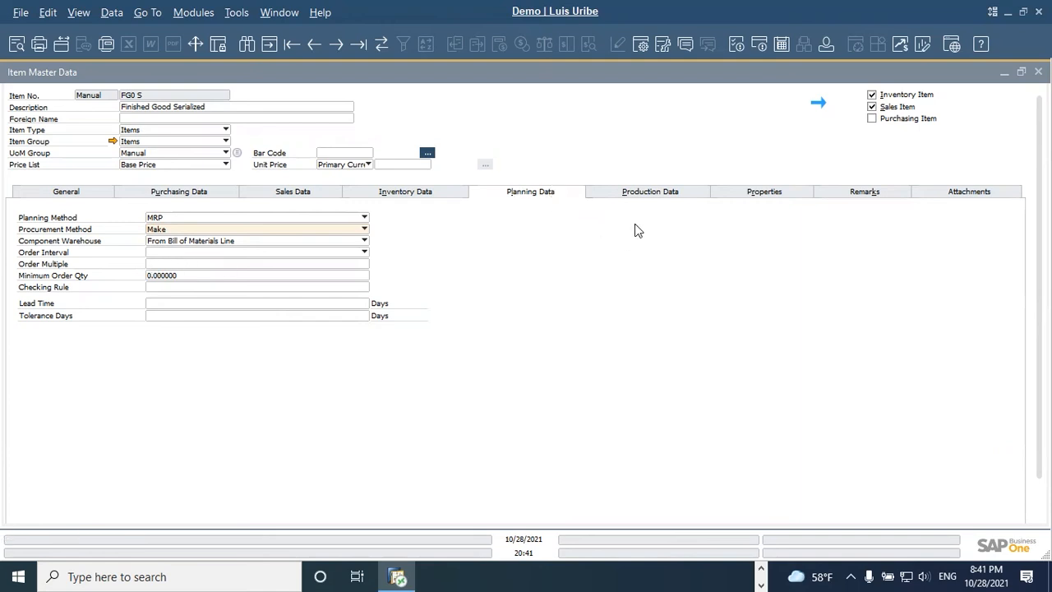
Step: Examine the finished good's production, general, planning and per-warehouse inventory data
left_click(647, 191)
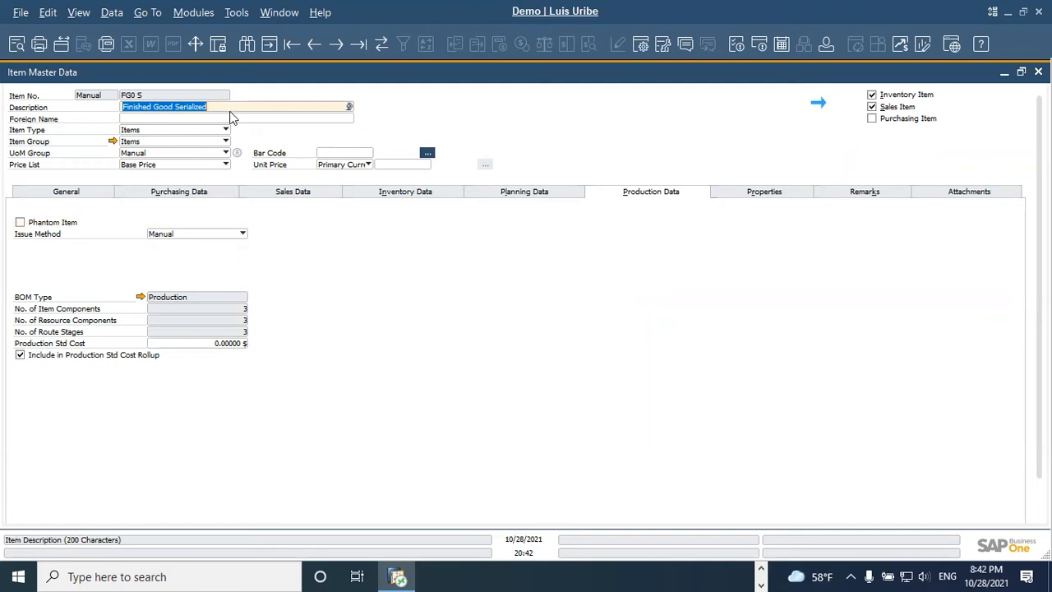
left_click(88, 191)
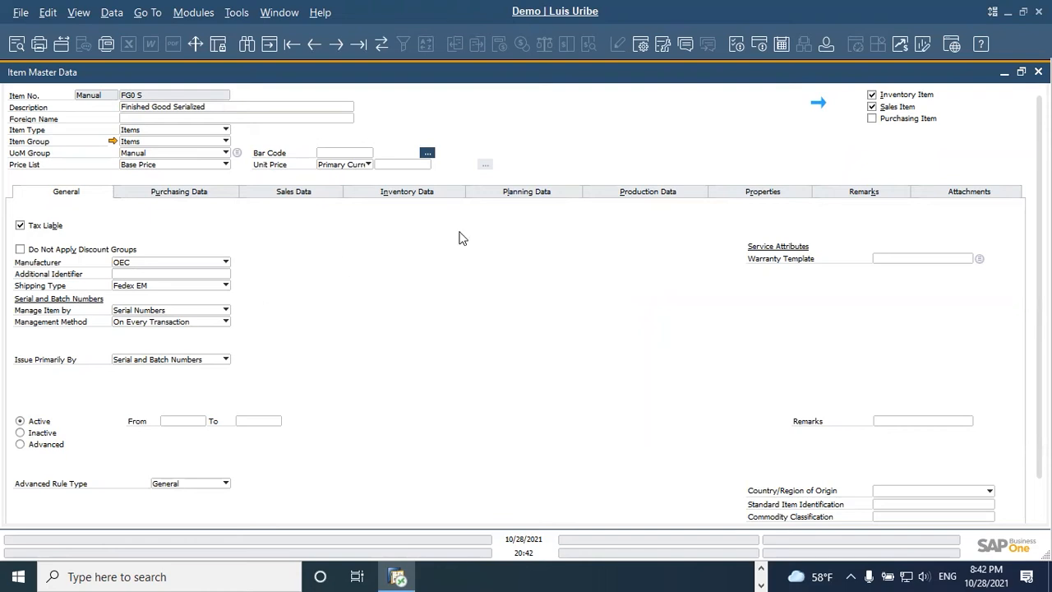
left_click(557, 198)
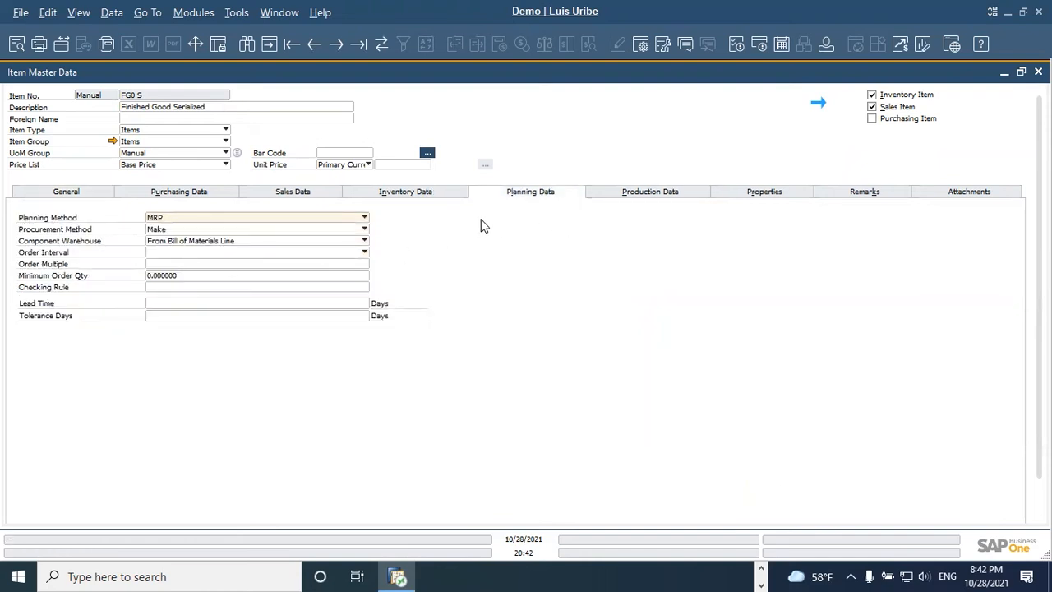
left_click(663, 194)
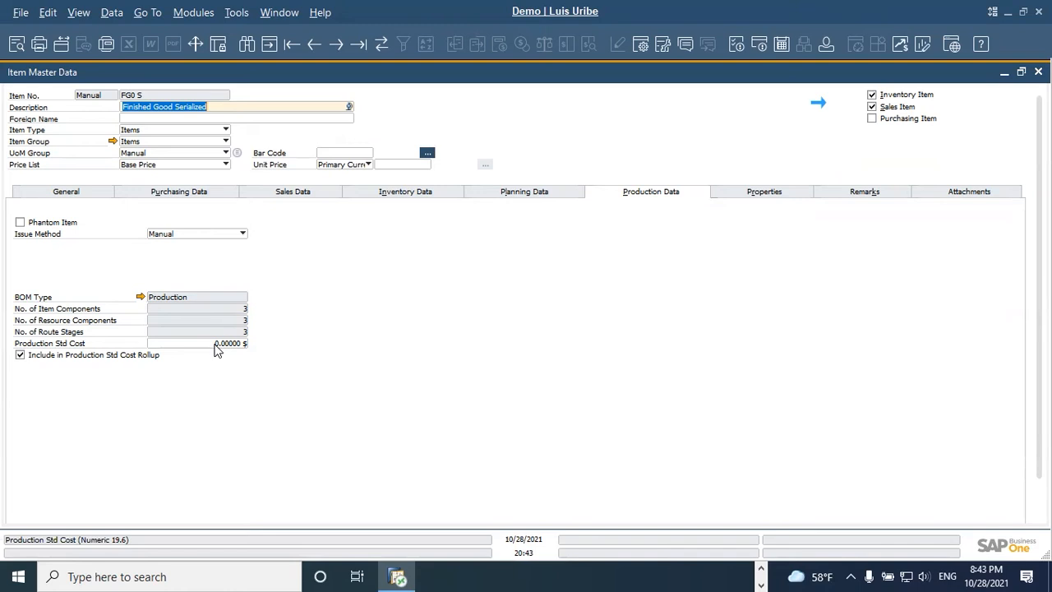
left_click(382, 195)
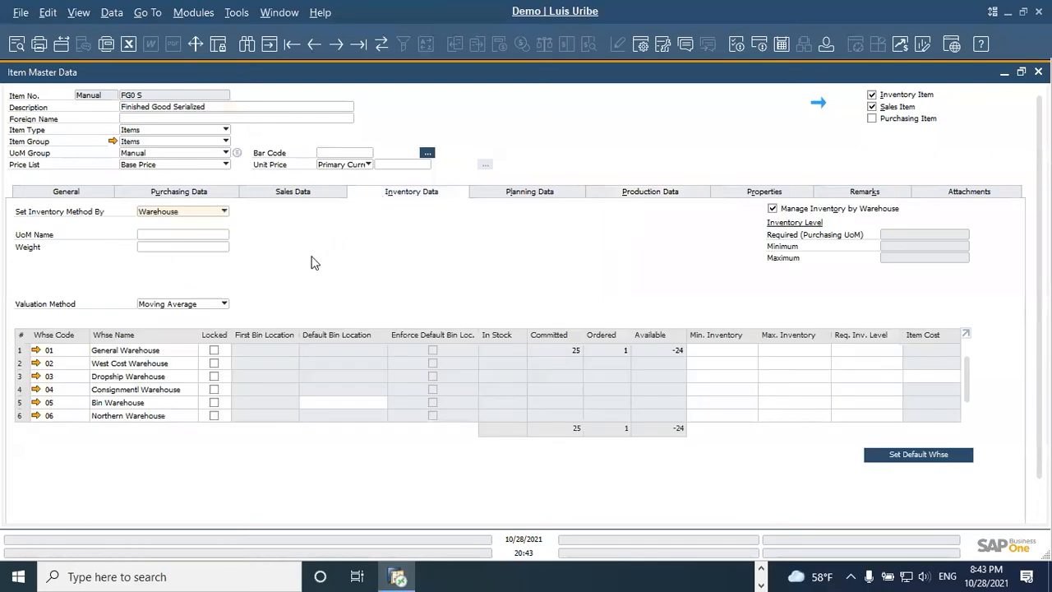
left_click(635, 193)
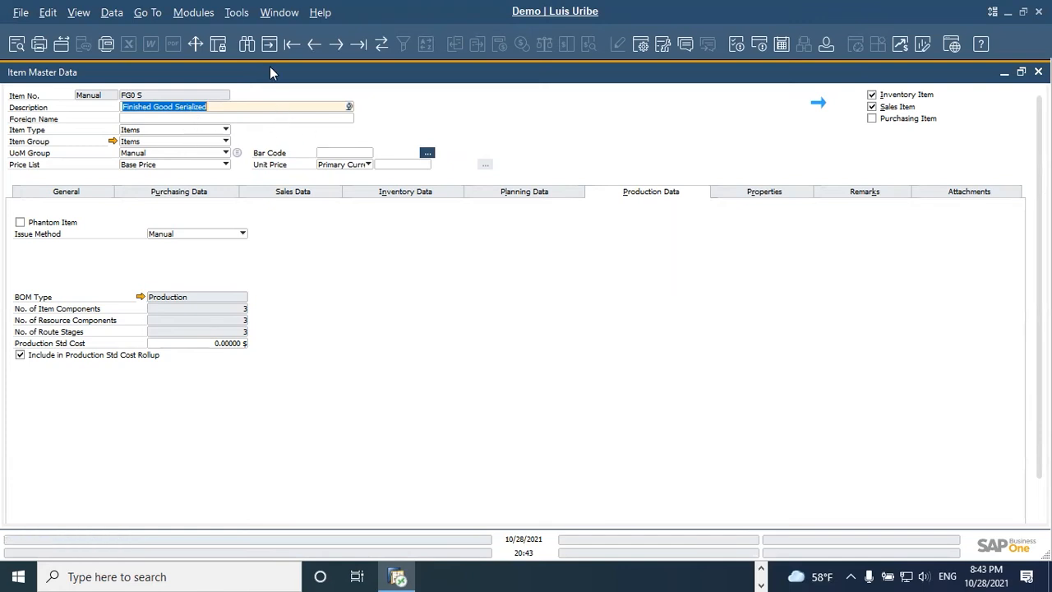
Step: Switch the item master data to find mode and look up item COMP1
left_click(247, 45)
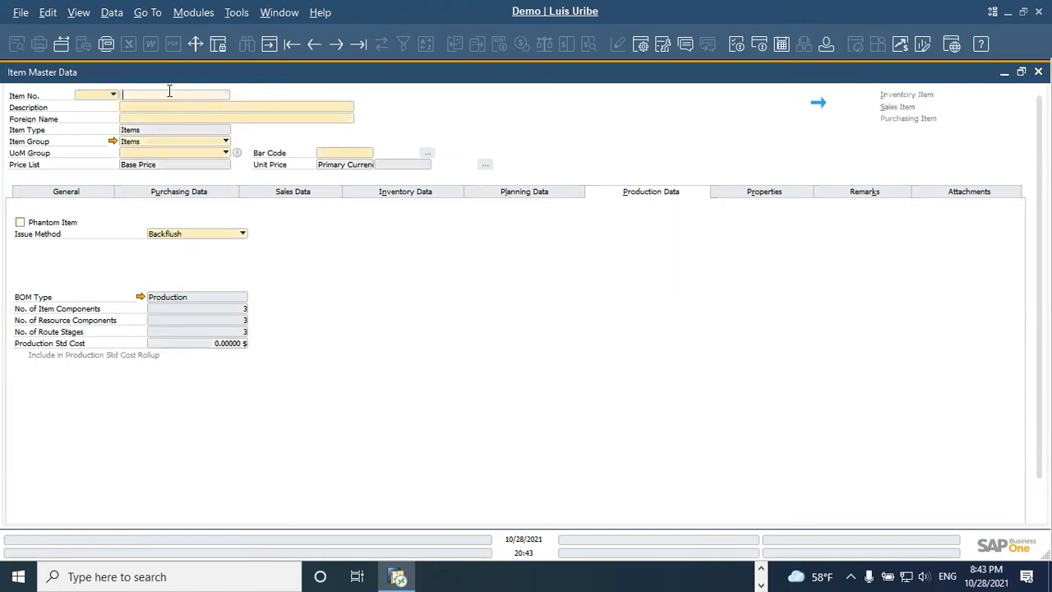
type("COMP1")
key("Return")
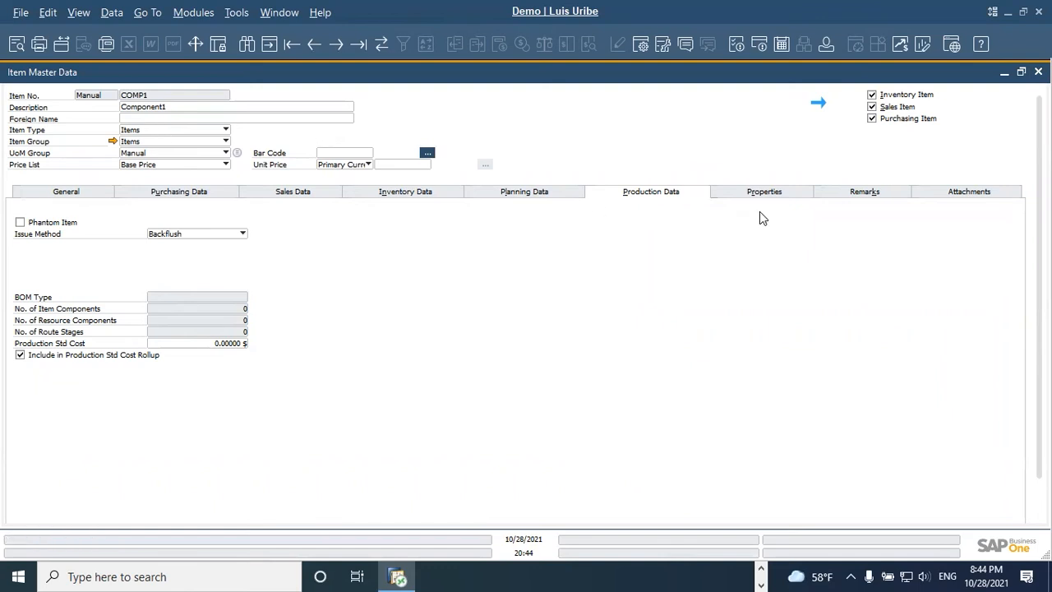
Step: Turn COMP1's Sales Item option off and back on, and view its general settings
left_click(872, 107)
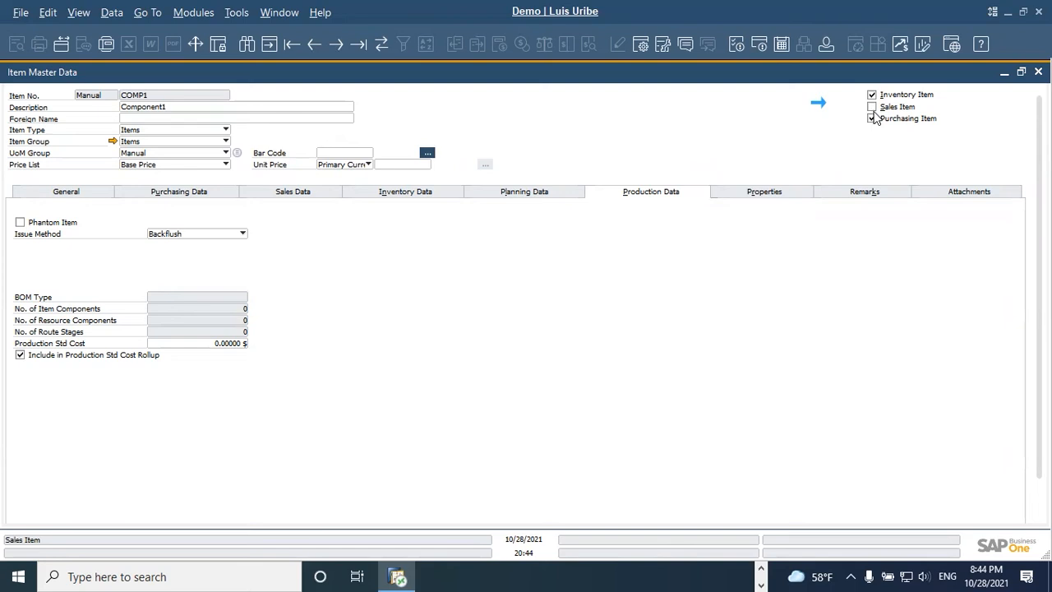
left_click(873, 108)
left_click(87, 189)
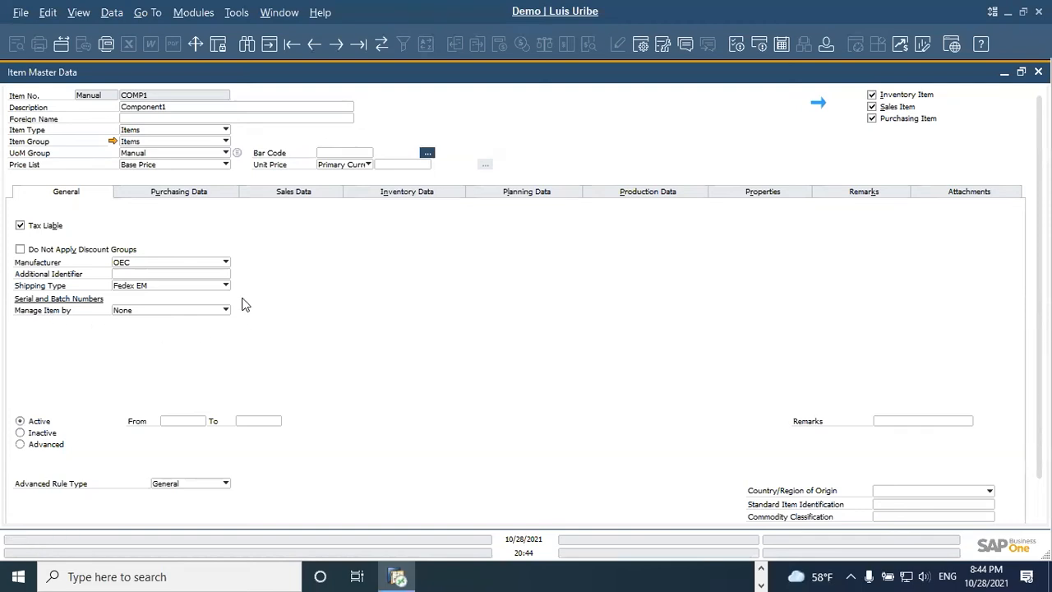
Step: Set COMP1's minimum order quantity to 10 and its order multiple to 5 in the planning data
left_click(518, 197)
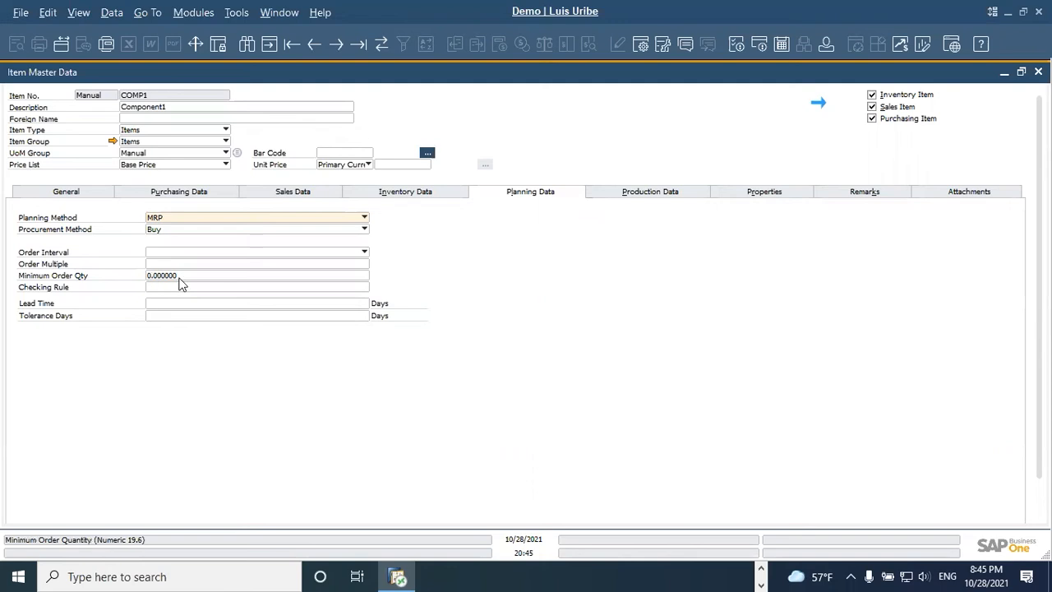
left_click(179, 278)
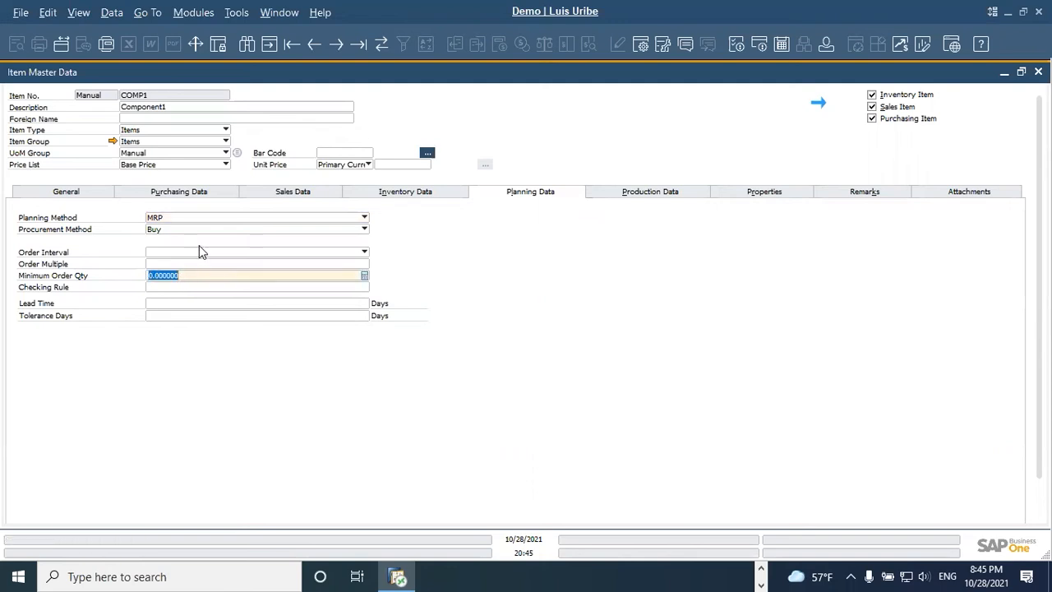
type("10")
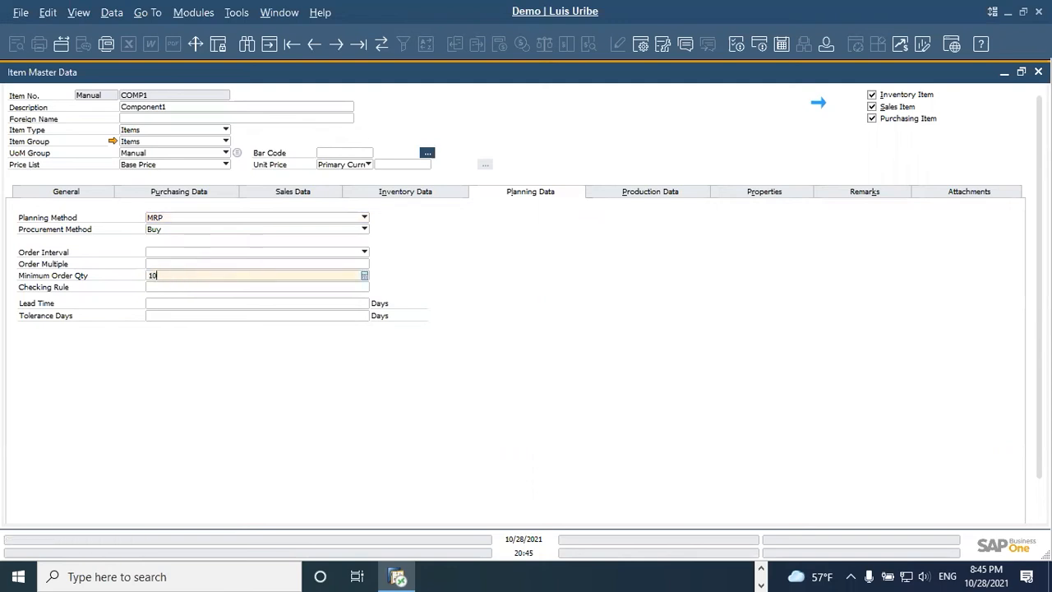
left_click(173, 264)
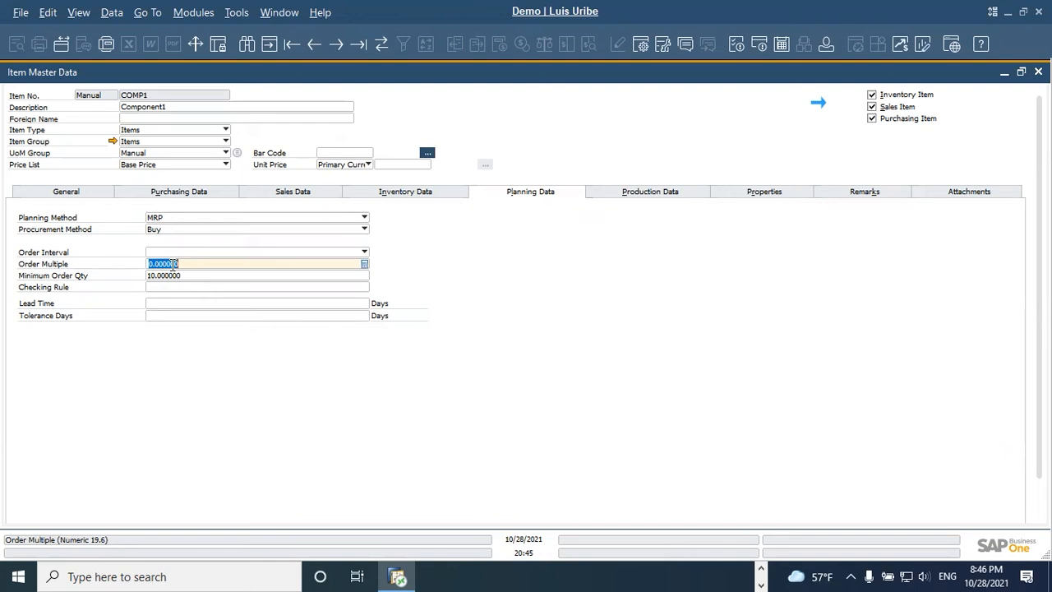
type("5")
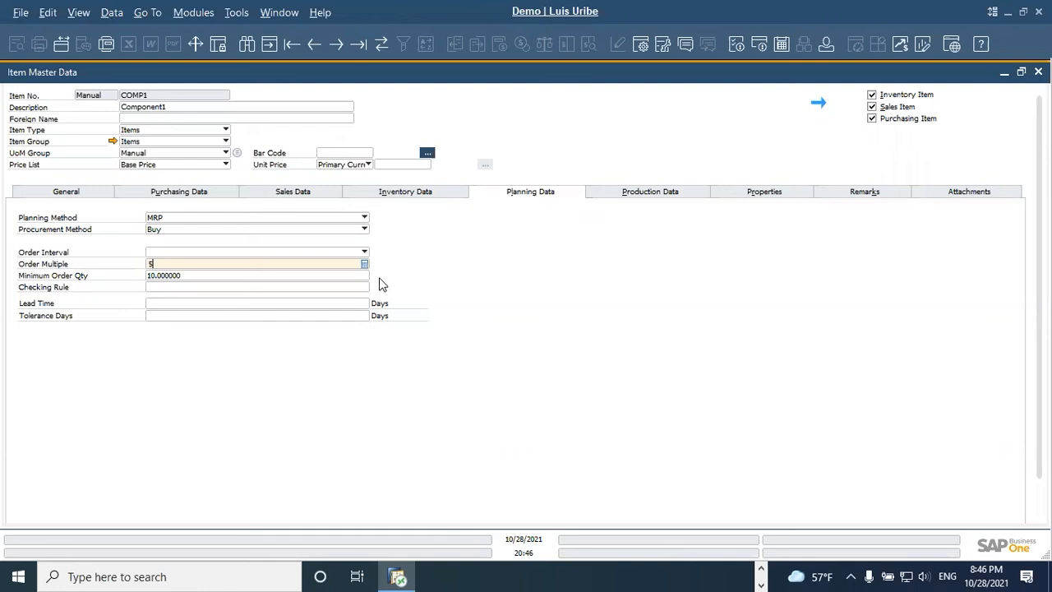
left_click(194, 275)
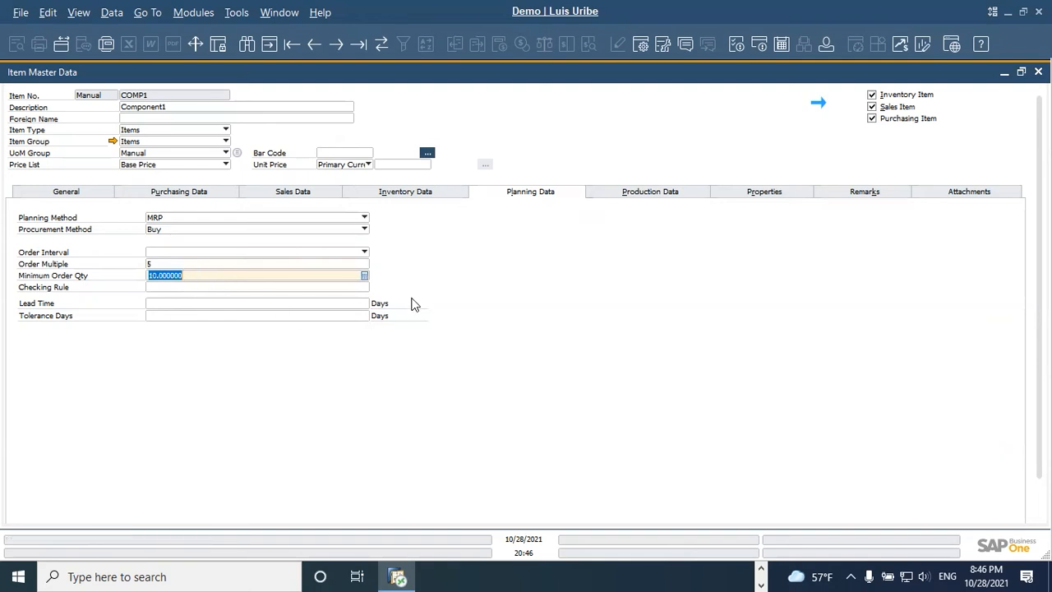
Step: Set COMP1's lead time to 5 days and save the item update
left_click(185, 302)
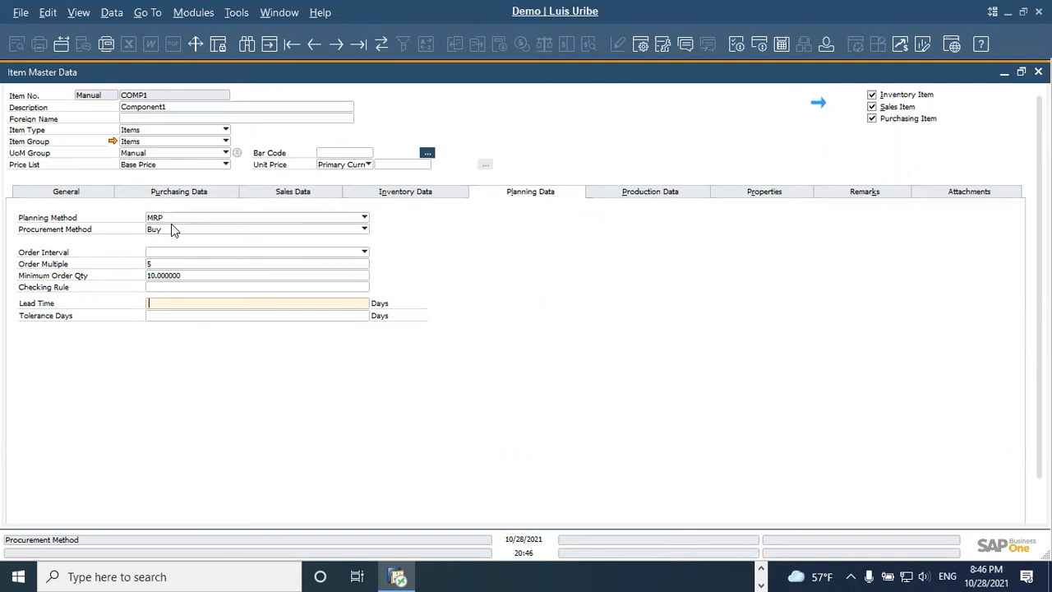
type("5")
key("Tab")
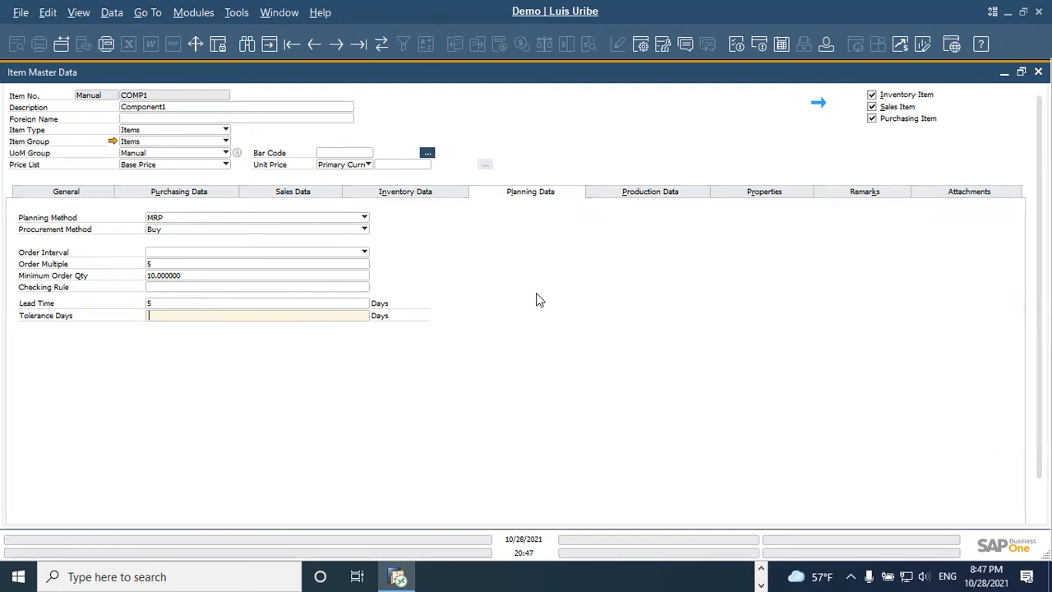
scroll(545, 337, "down", 1)
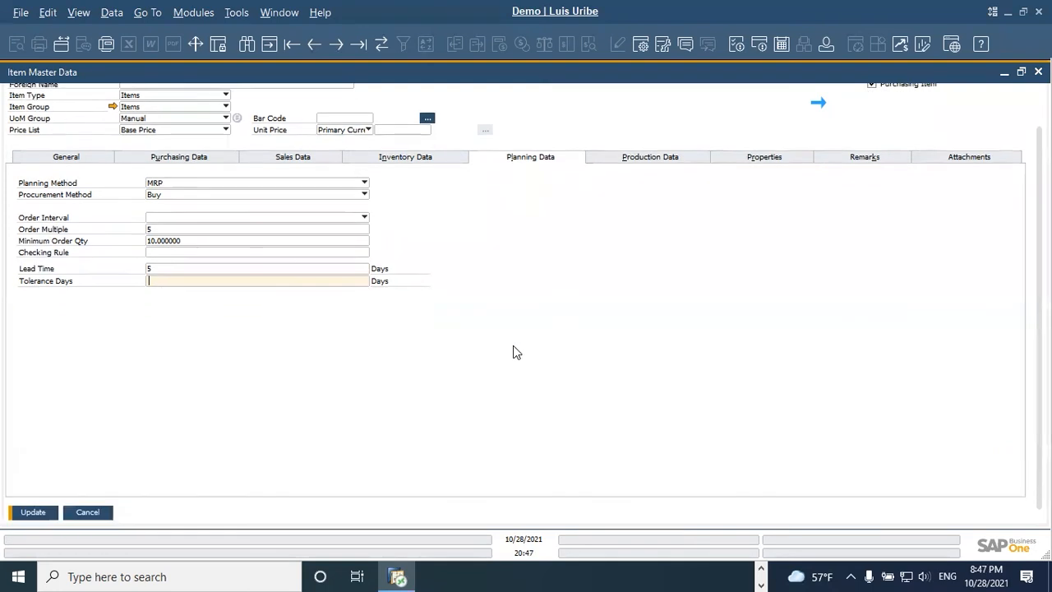
left_click(37, 508)
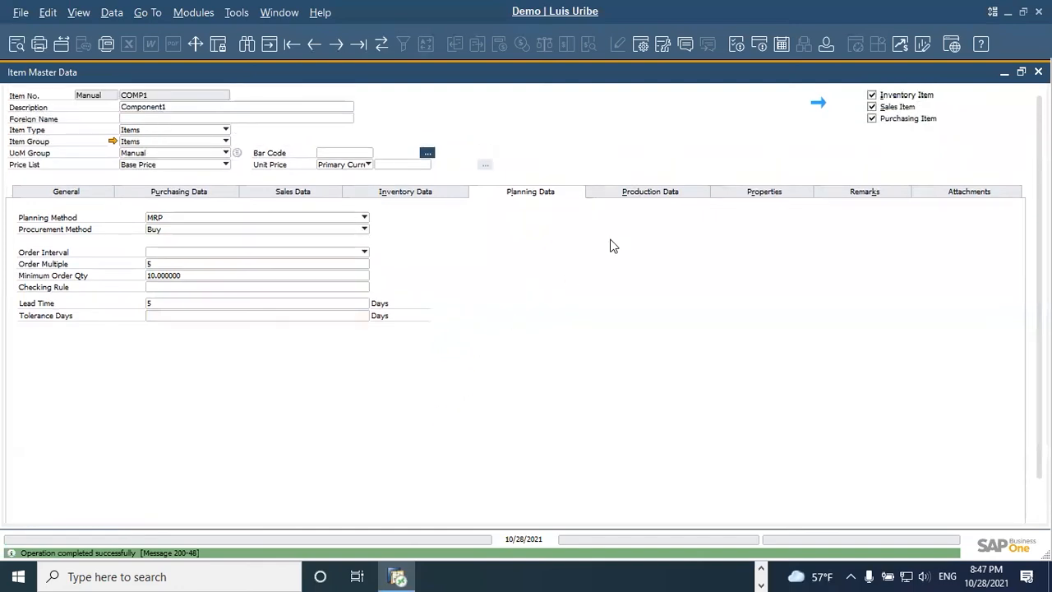
Step: Review the issue method options in COMP1's production data and choose Backflush
left_click(654, 195)
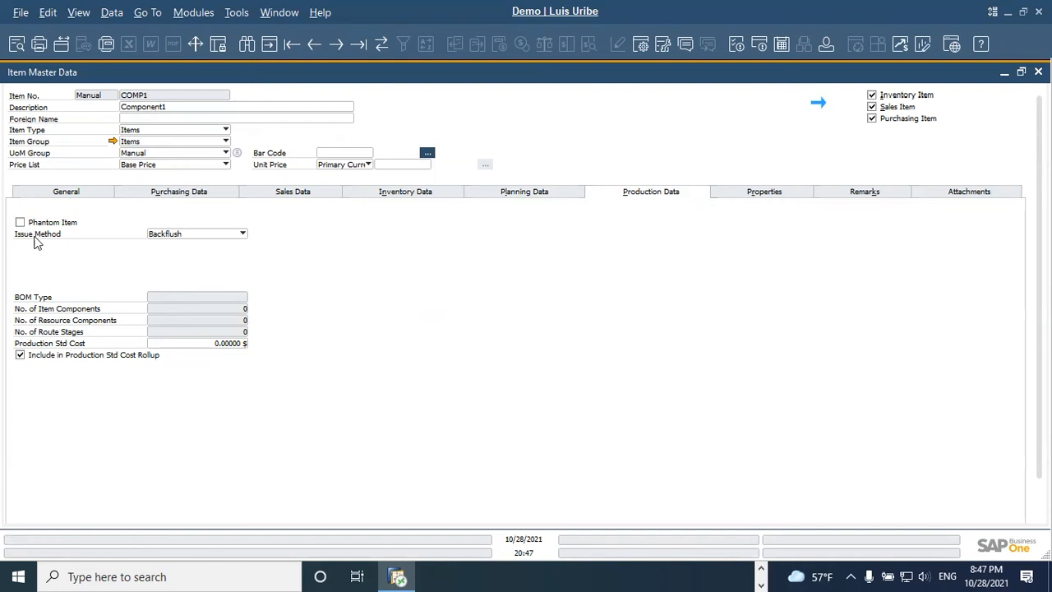
left_click(187, 233)
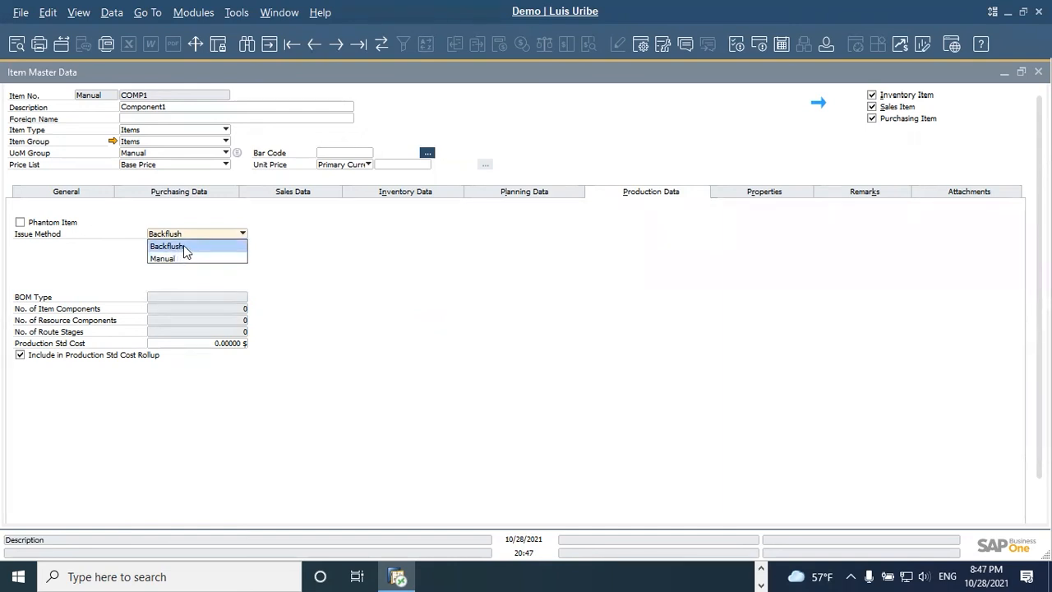
left_click(185, 246)
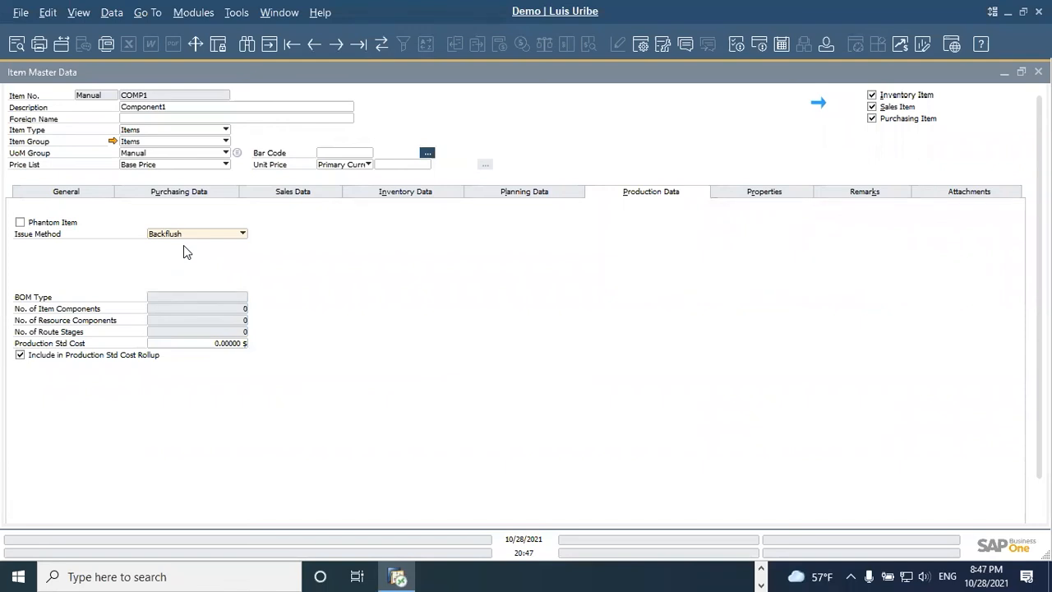
Step: Search the item master data for item numbers beginning with COMP and open COMP2 S/B
scroll(279, 369, "down", 1)
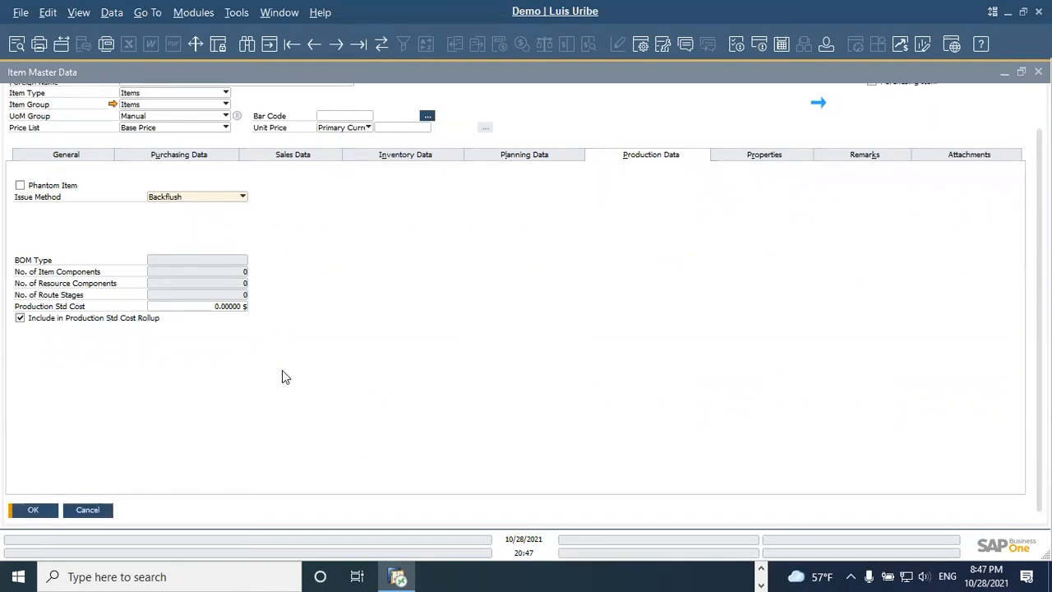
scroll(282, 371, "up", 1)
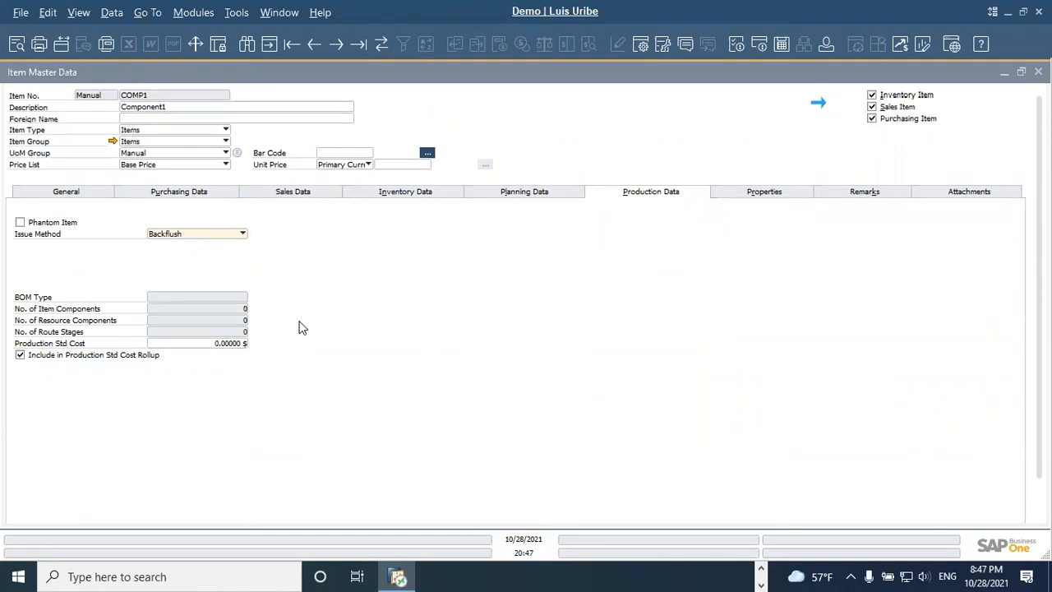
left_click(247, 46)
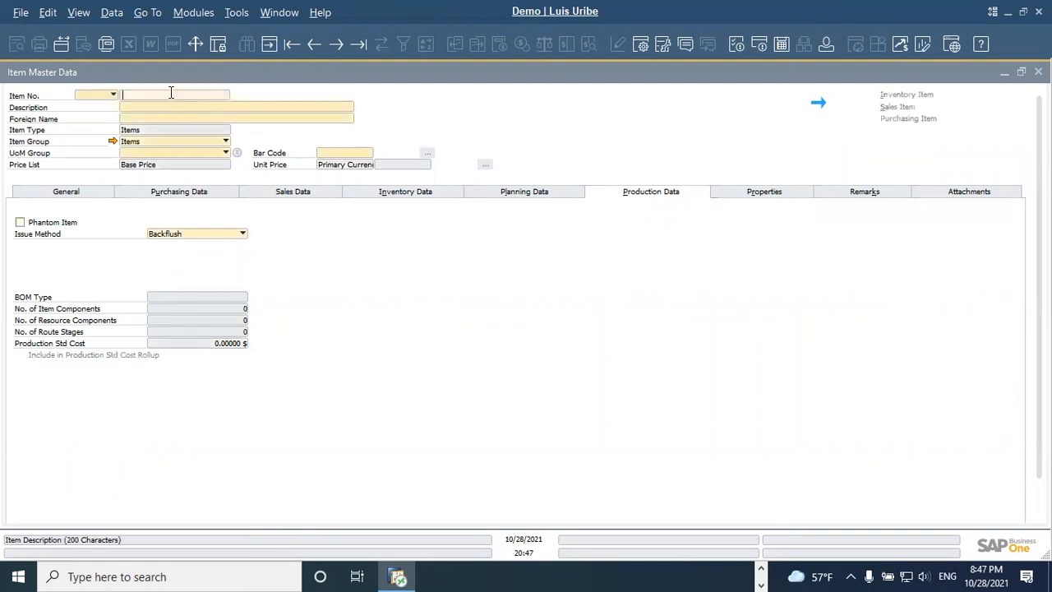
type("CMOP")
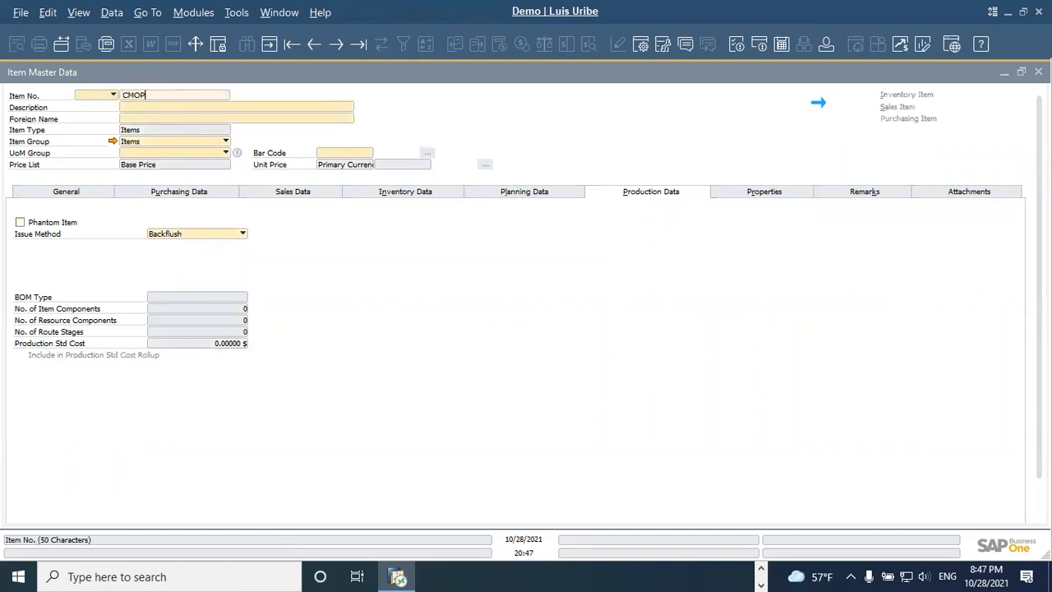
key("BackSpace")
key("BackSpace")
key("BackSpace")
type("OMP")
key("Return")
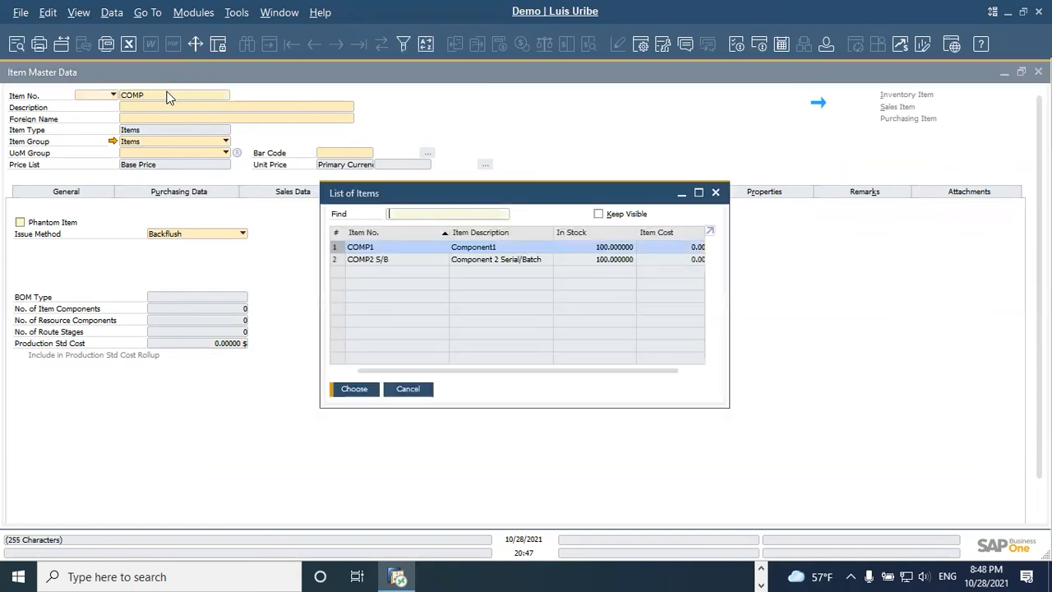
left_click(411, 260)
left_click(355, 390)
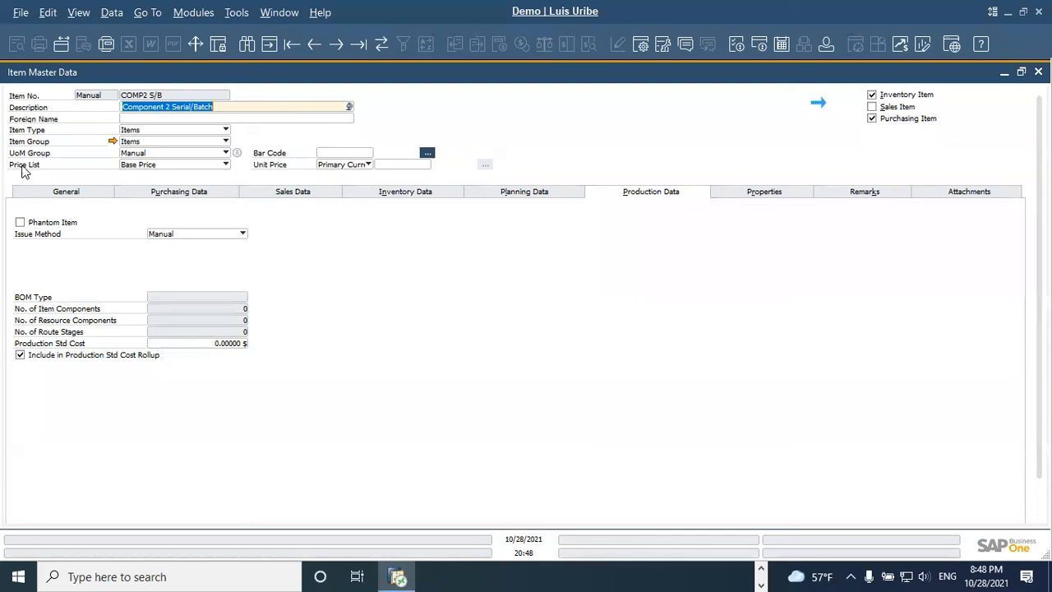
Step: Review COMP2 S/B's serial and batch management settings in the general data and its issue method in the production data
left_click(64, 192)
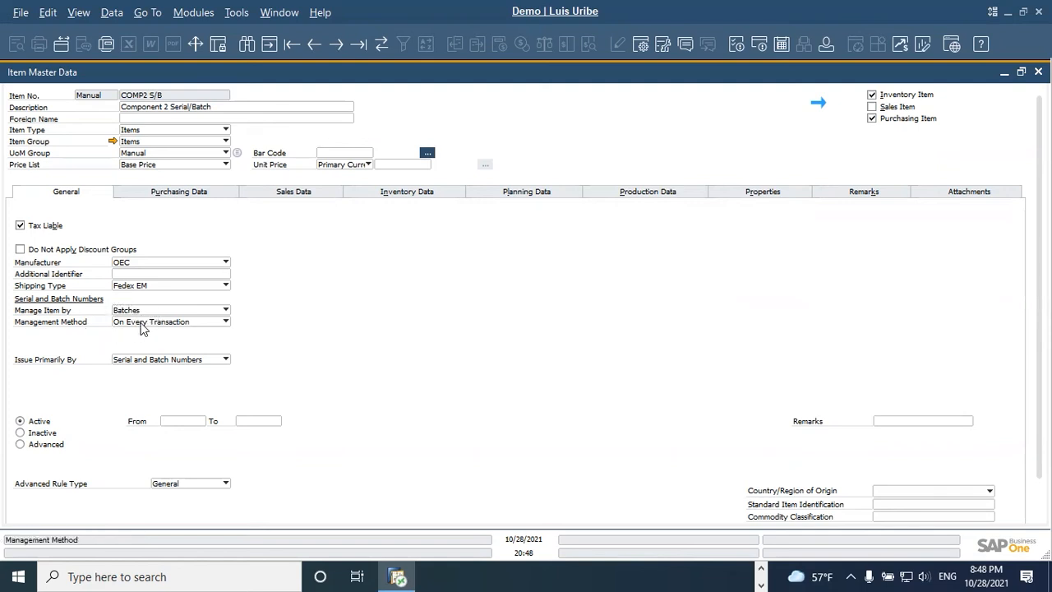
left_click(640, 194)
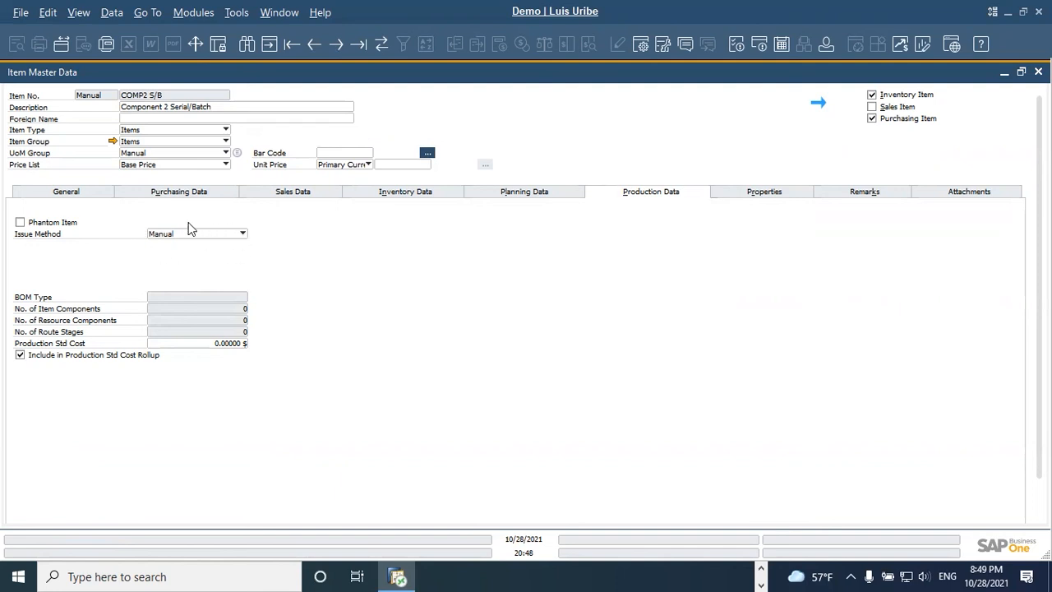
left_click(88, 195)
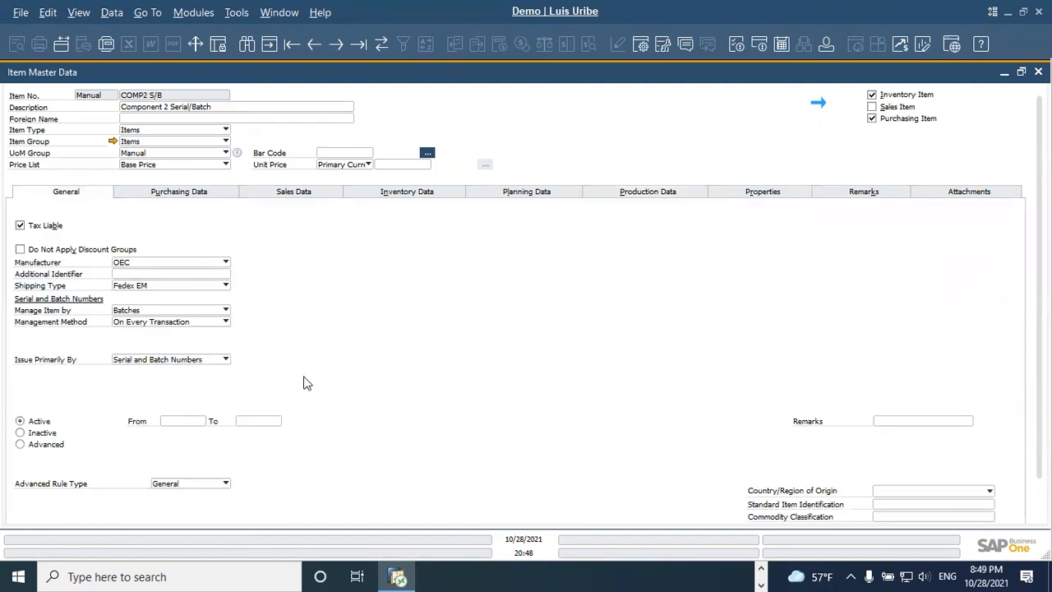
scroll(530, 190, "down", 1)
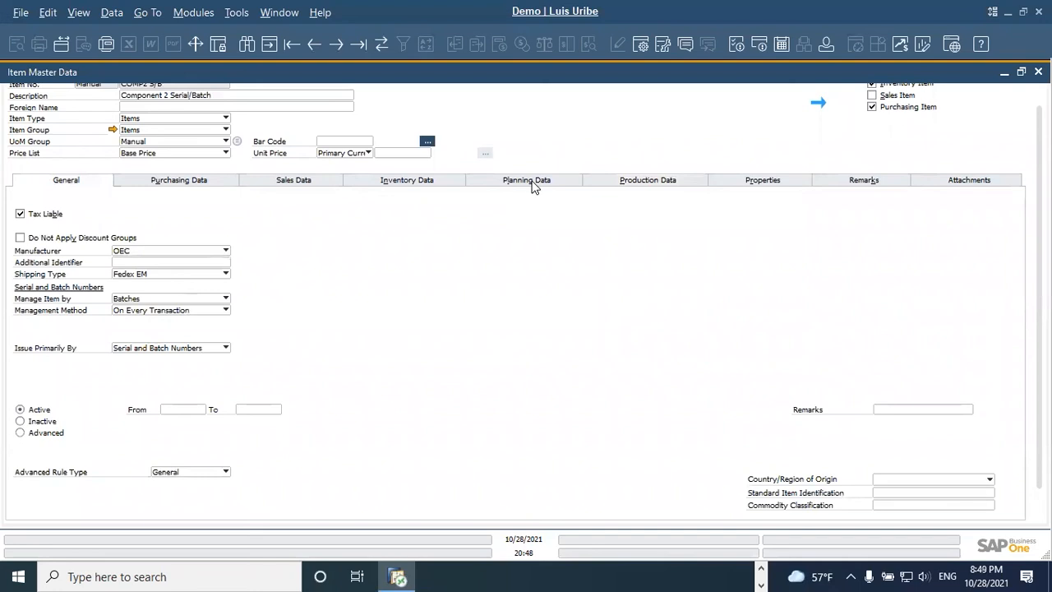
Step: Set COMP2 S/B's minimum order quantity to 100 and its order multiple to 100 in the planning data
left_click(532, 184)
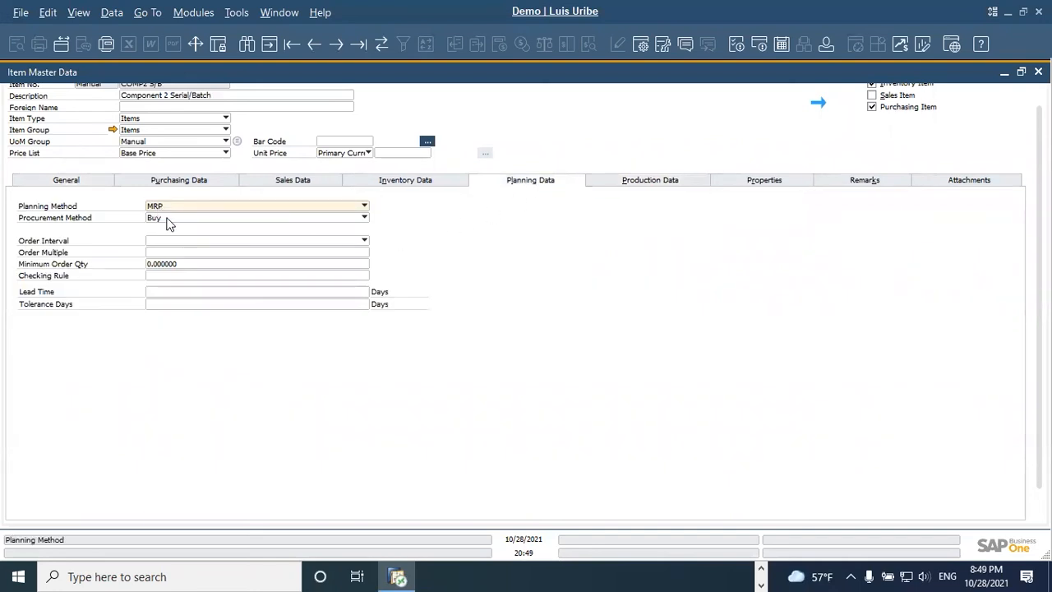
scroll(163, 224, "up", 1)
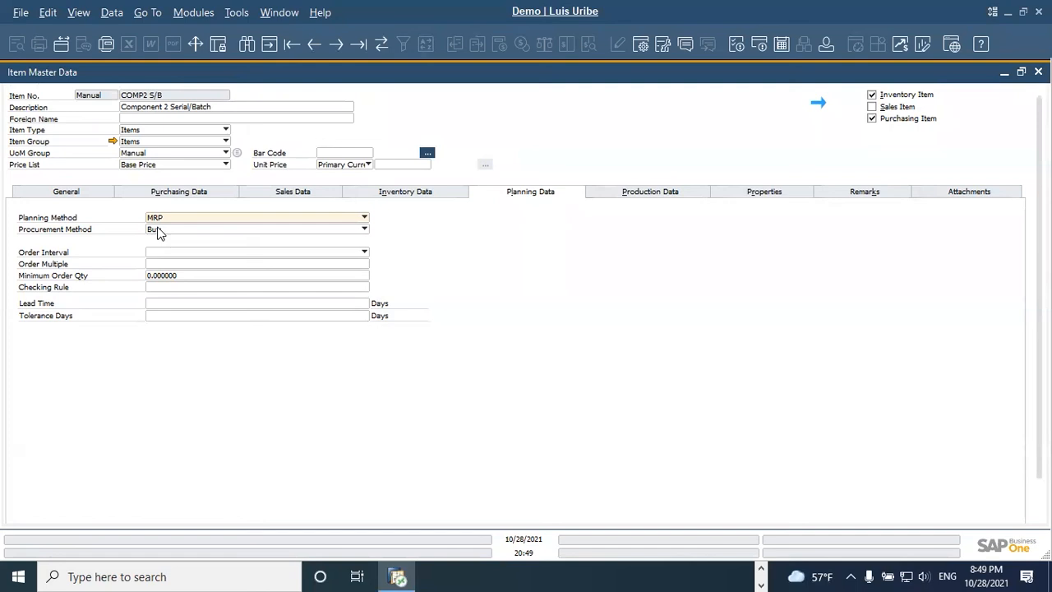
left_click(174, 277)
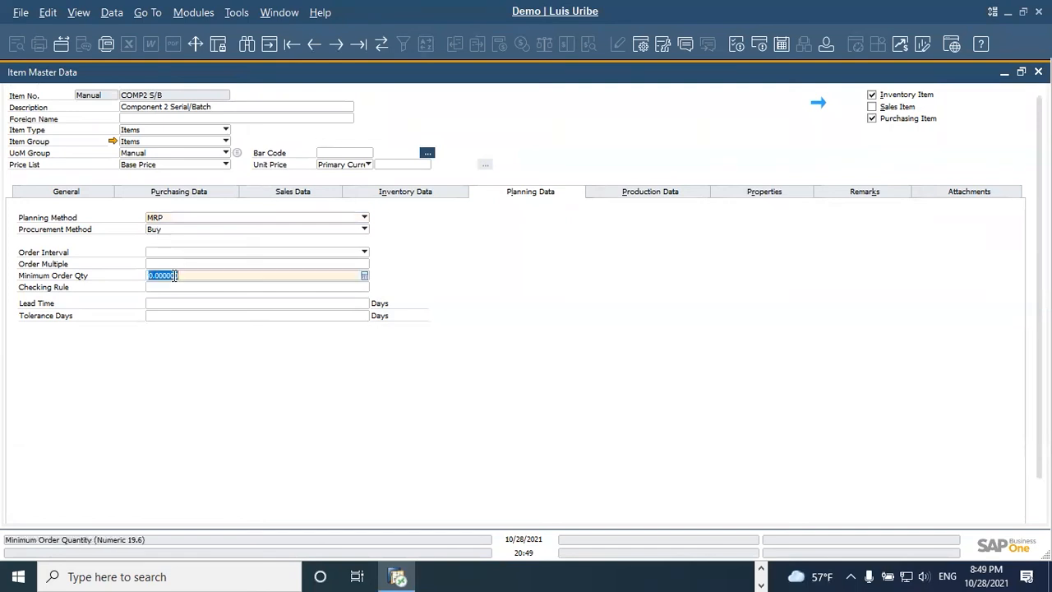
type("100")
left_click(166, 264)
type("100")
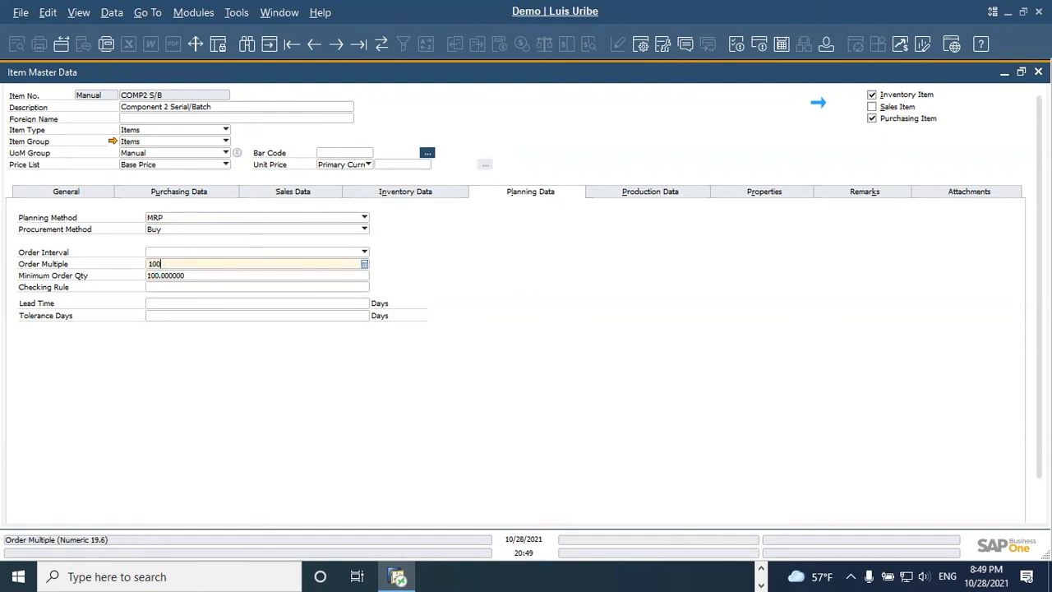
key("Tab")
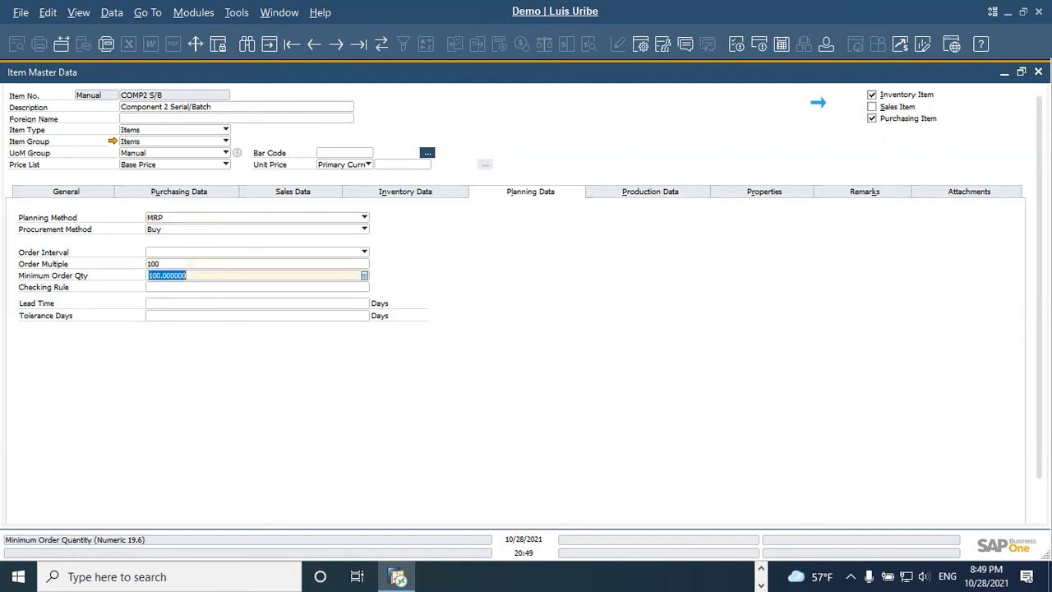
Step: Set COMP2 S/B's lead time to 3 days and save the item update
left_click(188, 303)
type("3")
key("Tab")
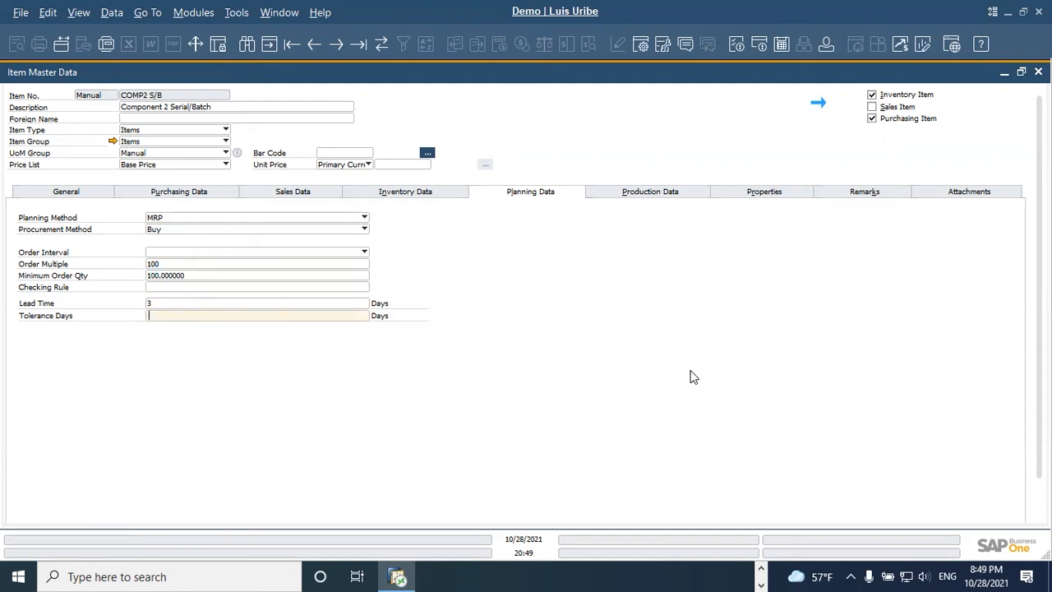
scroll(691, 375, "down", 2)
left_click(33, 510)
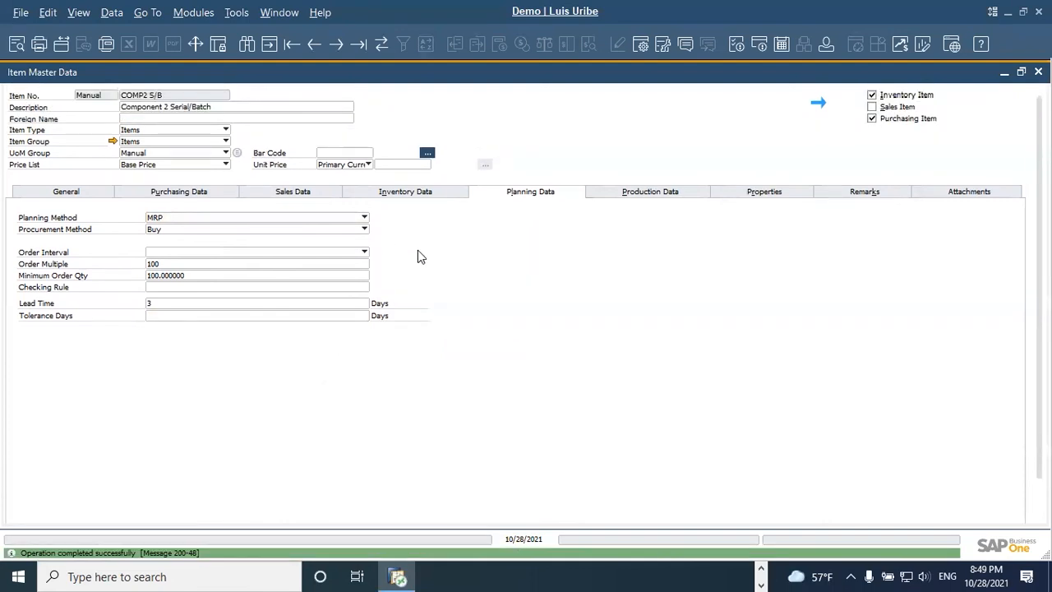
Step: Find the item BOX and open its master data record
left_click(248, 47)
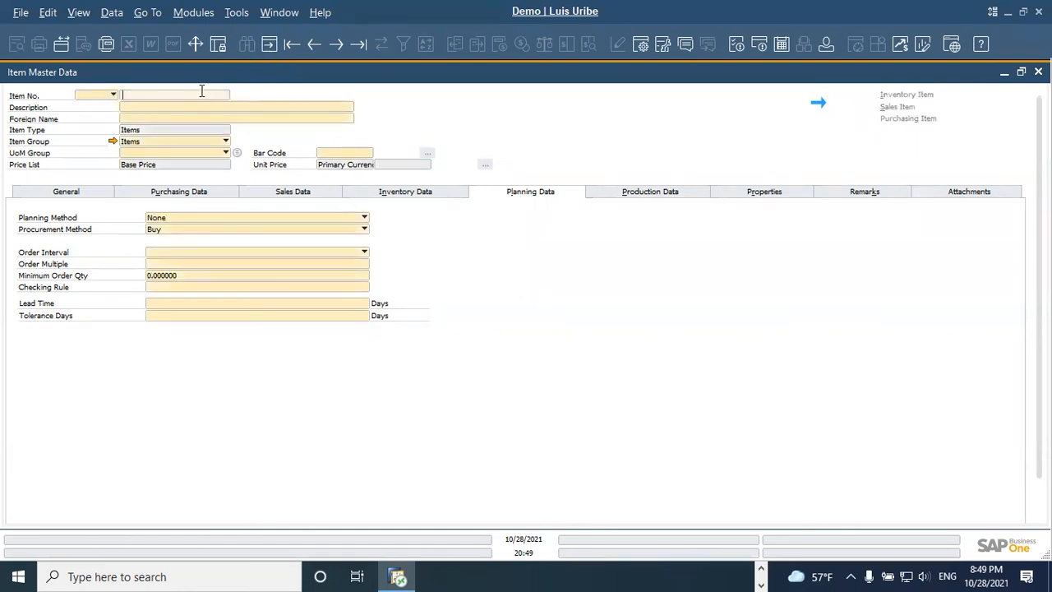
type("BOX")
key("Return")
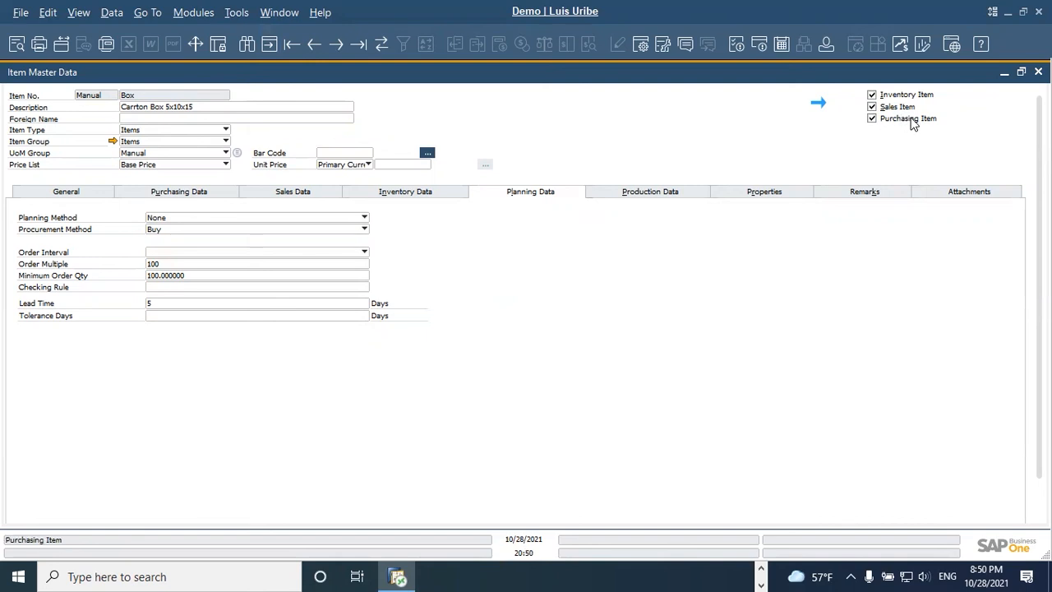
Step: Turn off the Sales Item option for Box and set its planning method to MRP
left_click(875, 108)
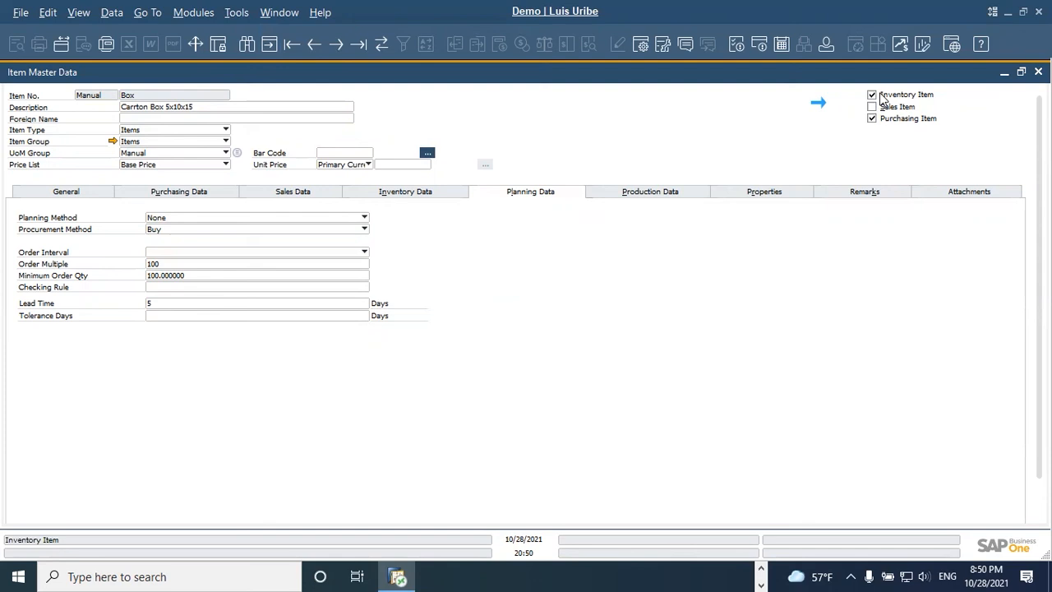
left_click(233, 218)
left_click(206, 231)
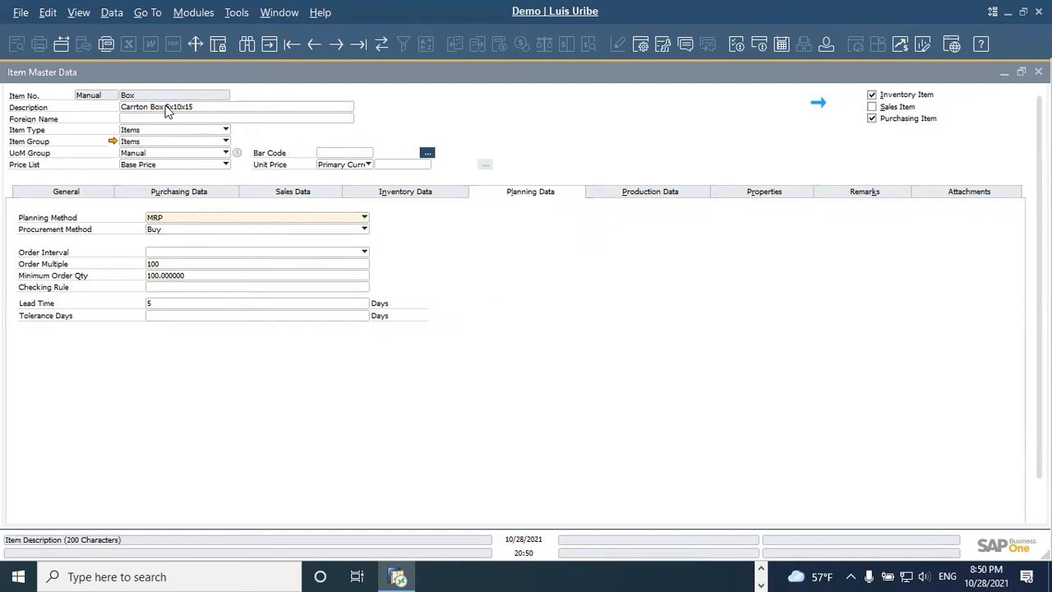
Step: Check Box's general settings and choose Backflush as the issue method in its production data
left_click(87, 194)
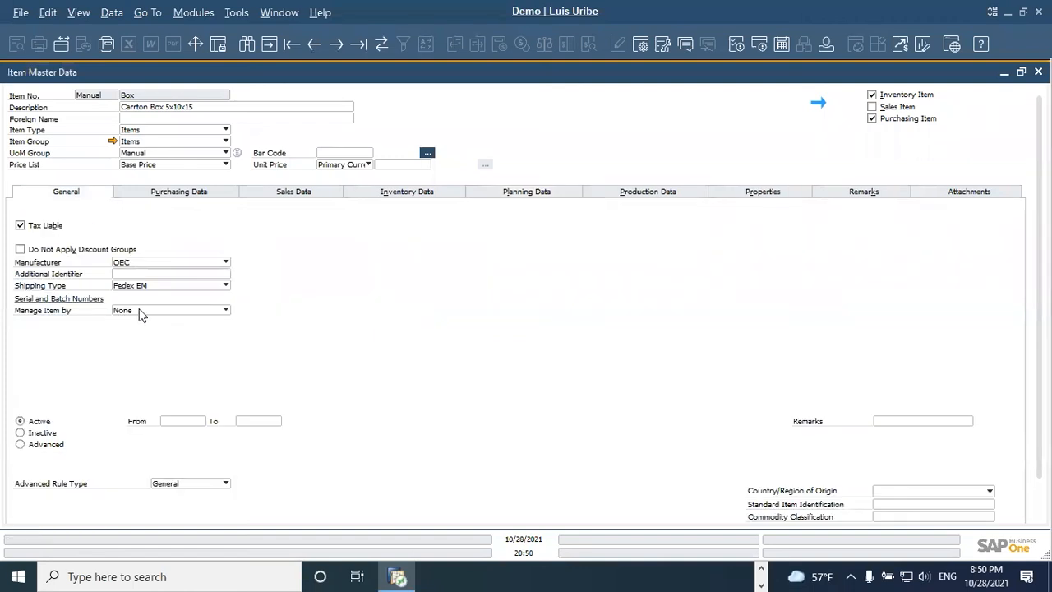
left_click(630, 192)
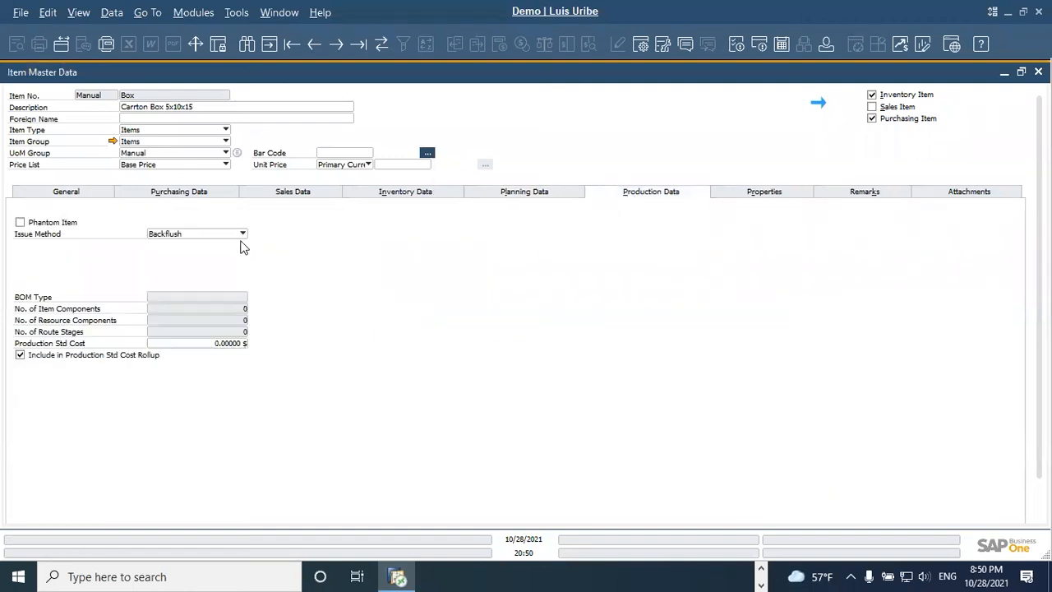
left_click(204, 236)
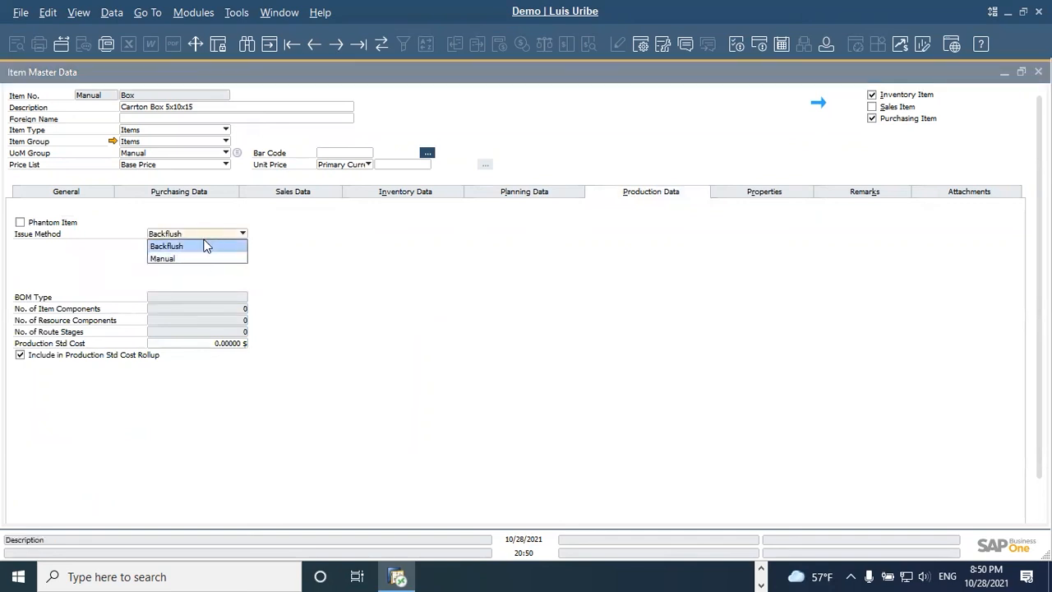
left_click(203, 246)
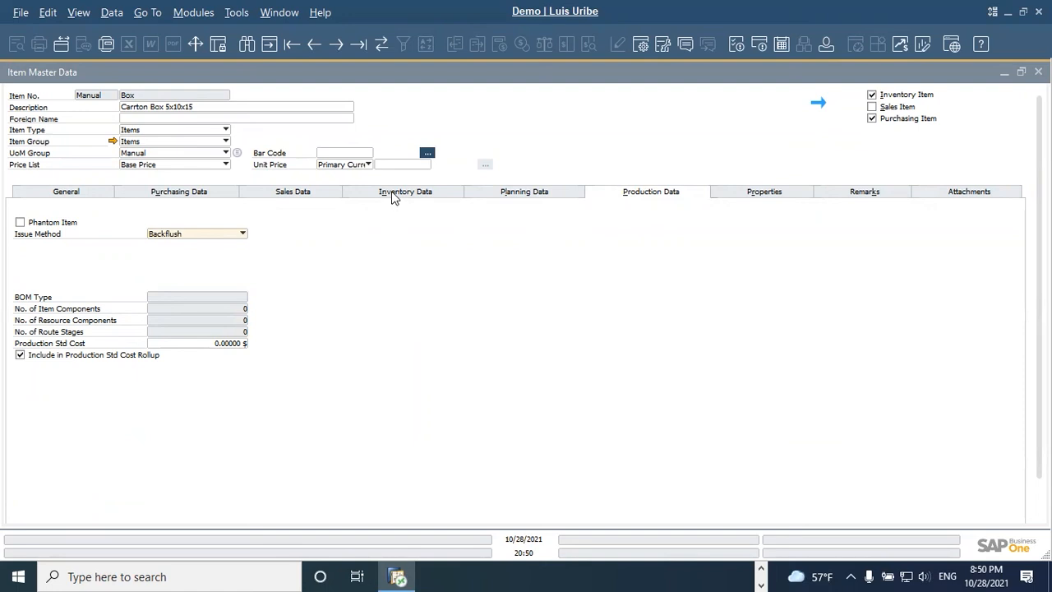
Step: Review Box's planning data and save the item update
left_click(504, 194)
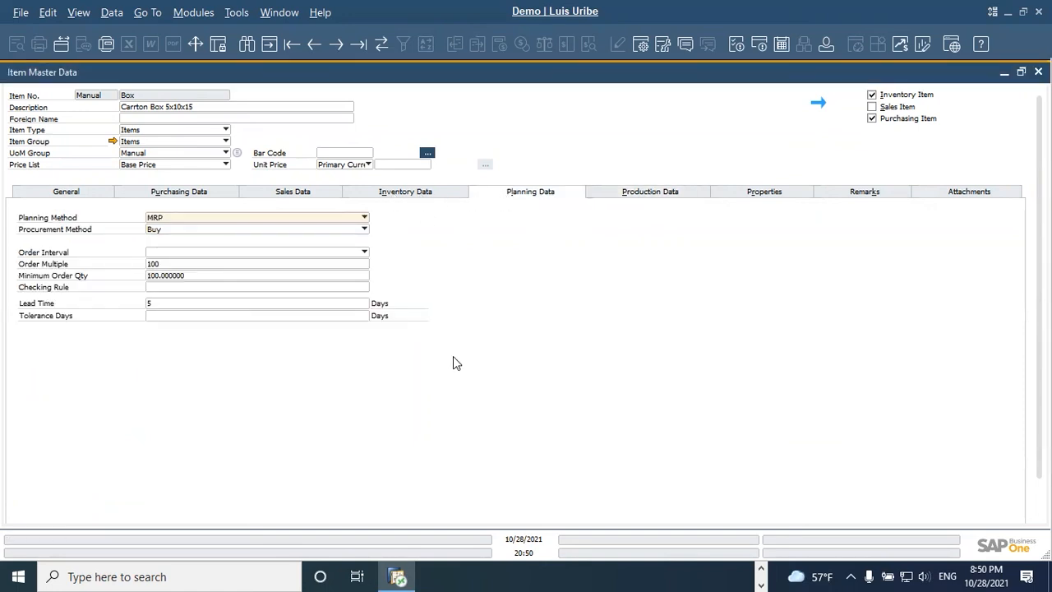
scroll(448, 361, "down", 1)
left_click(35, 508)
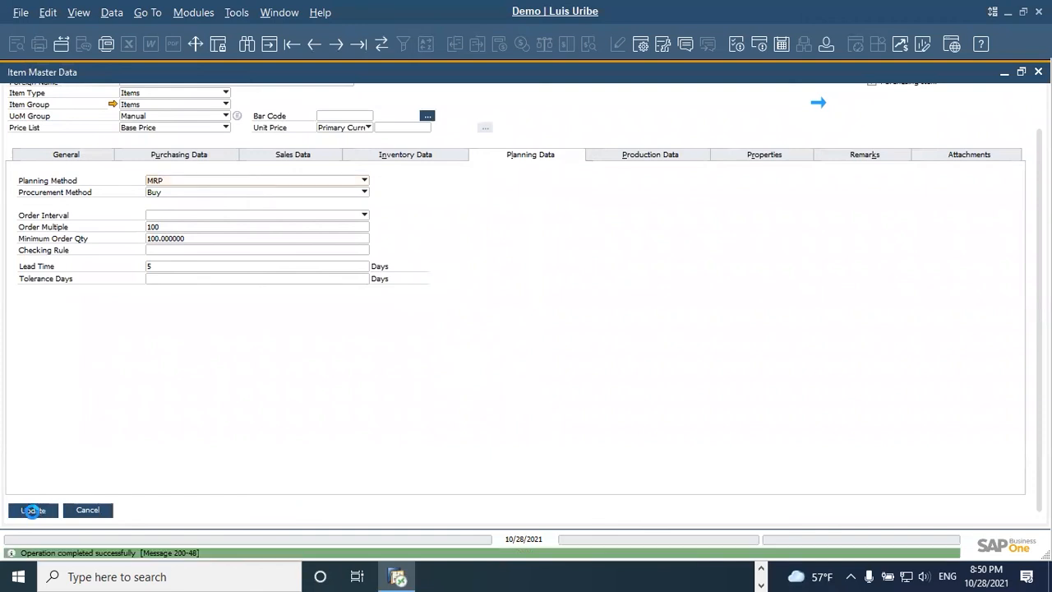
scroll(391, 346, "up", 1)
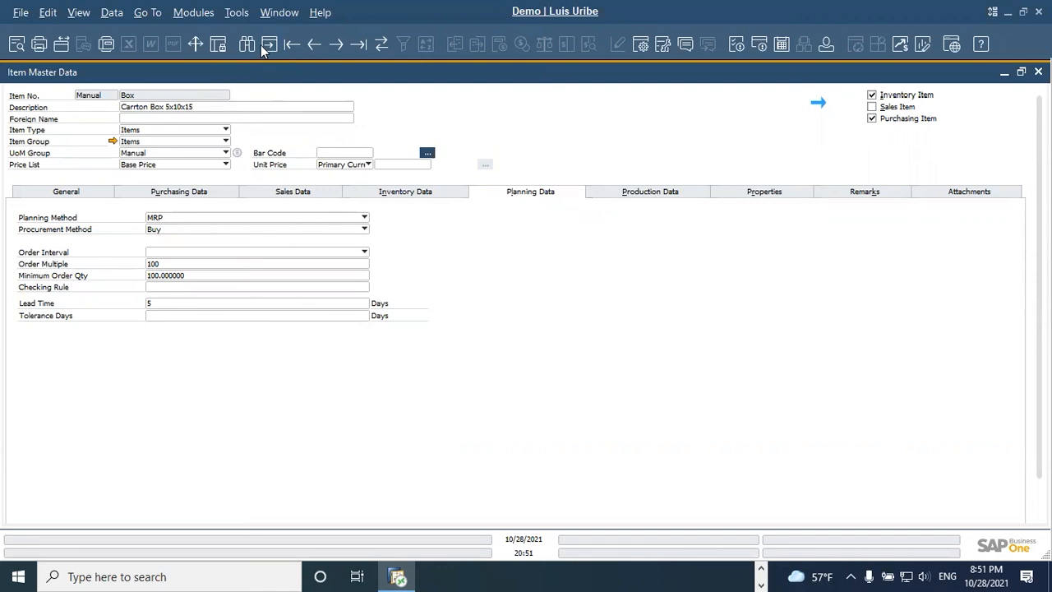
Step: Find the labor item HANDLING and view its general settings
key("ctrl+f")
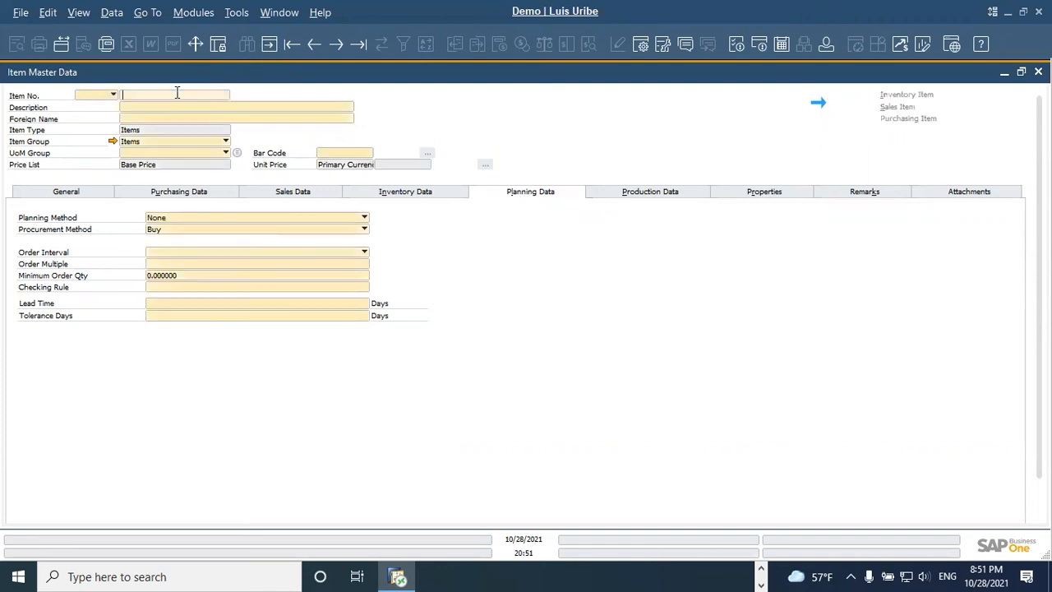
type("HANDLING")
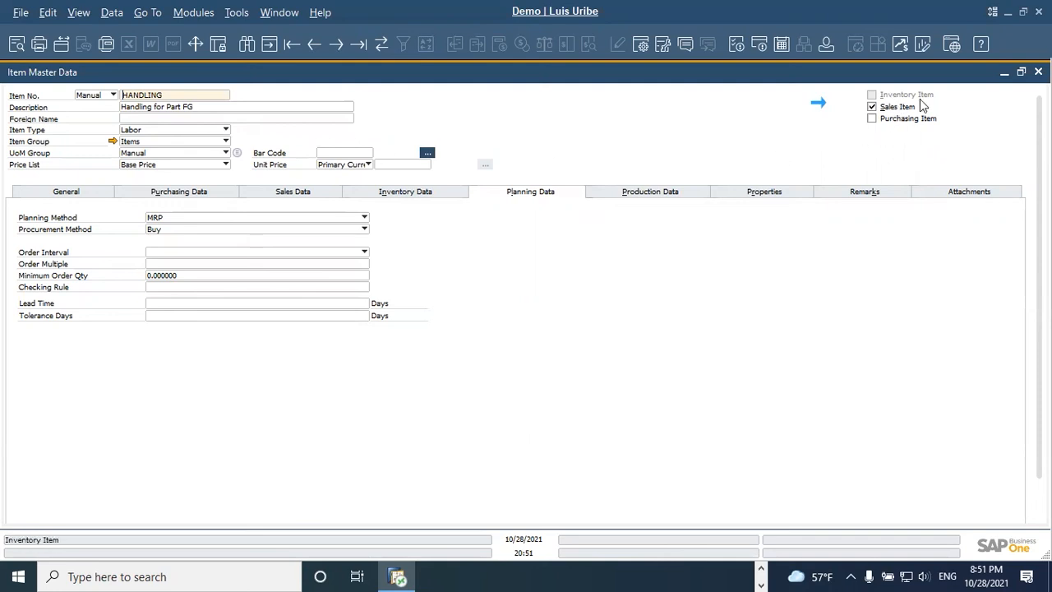
left_click(88, 190)
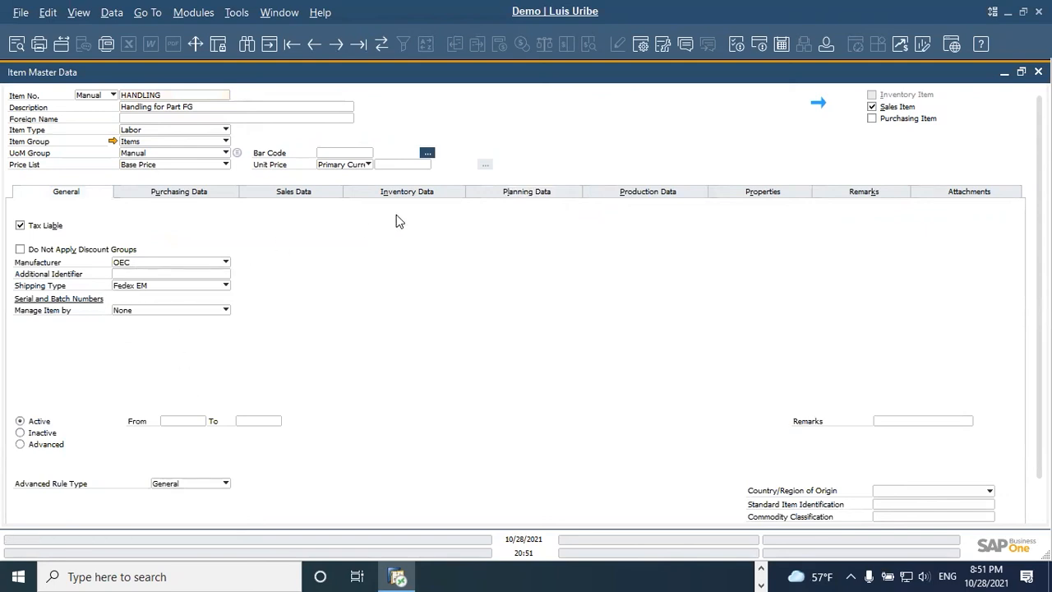
Step: Set HANDLING's planning method to None and review the procurement method options, keeping Buy
left_click(549, 195)
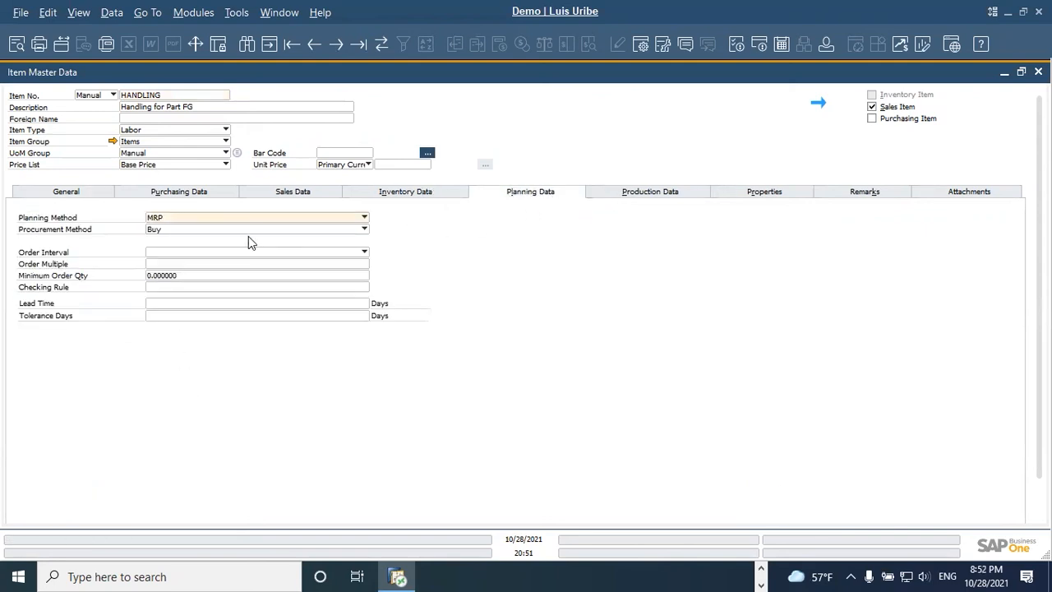
left_click(186, 218)
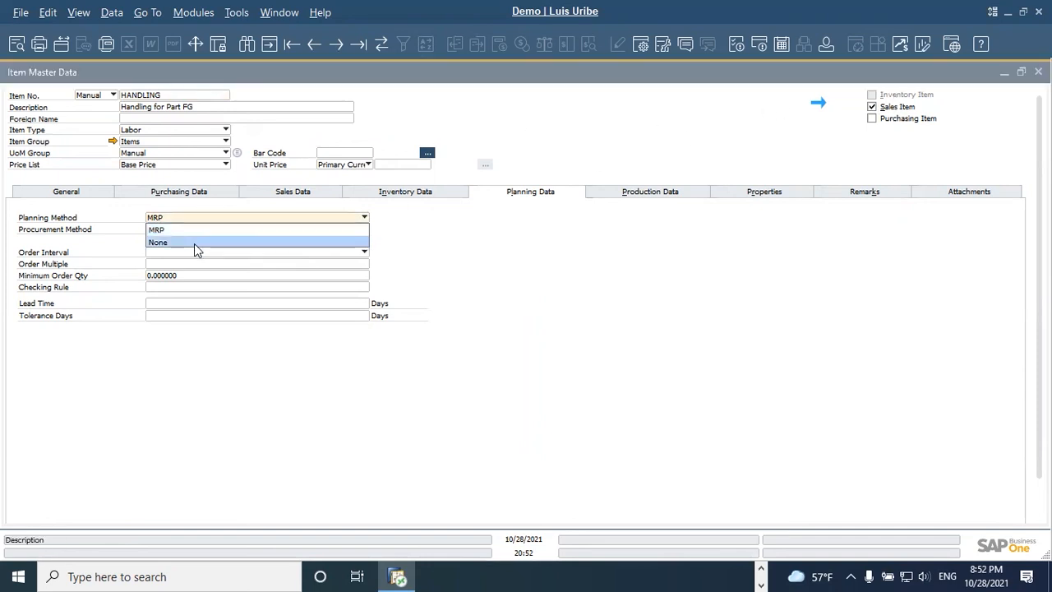
left_click(194, 243)
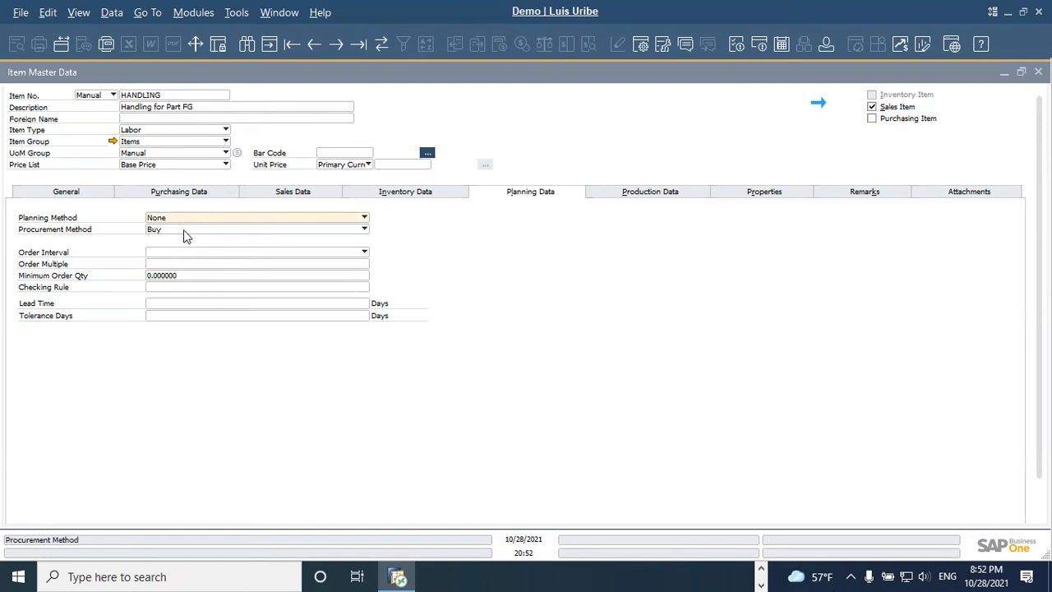
left_click(178, 230)
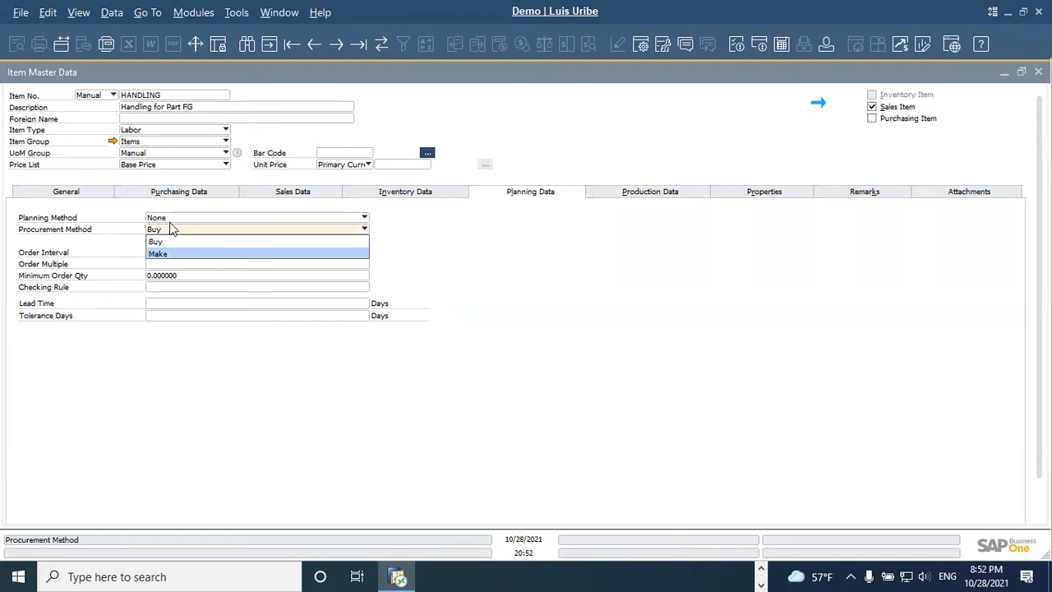
left_click(134, 210)
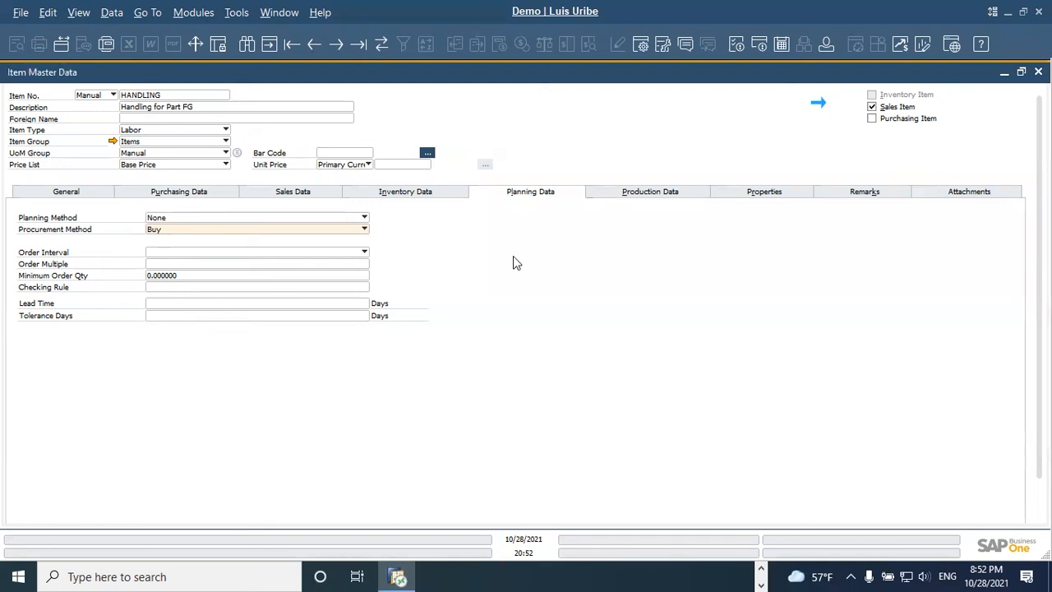
Step: Check the issue method in HANDLING's production data and save the item update
left_click(661, 196)
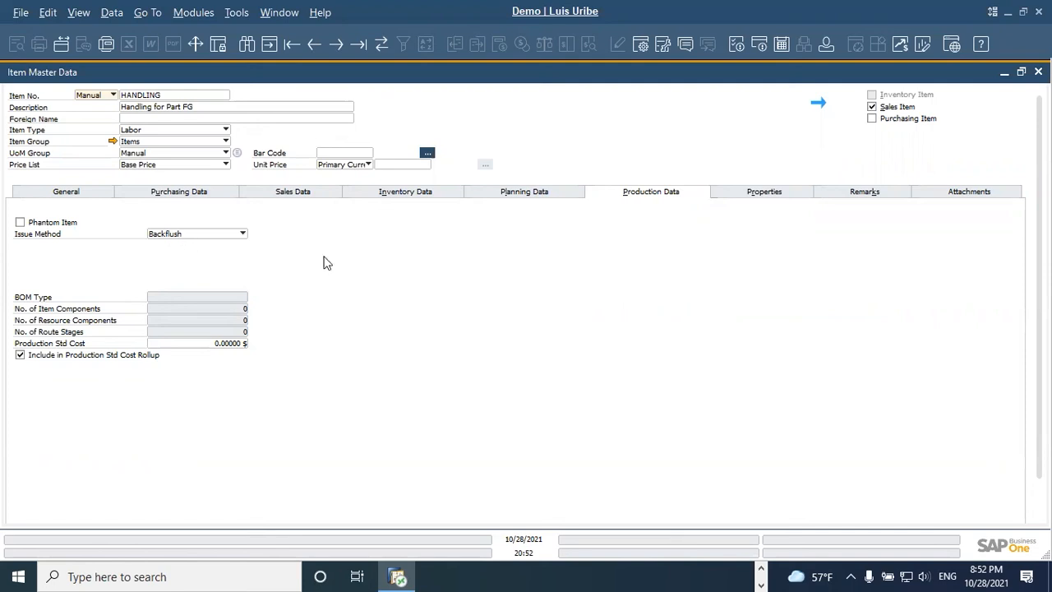
scroll(578, 362, "down", 2)
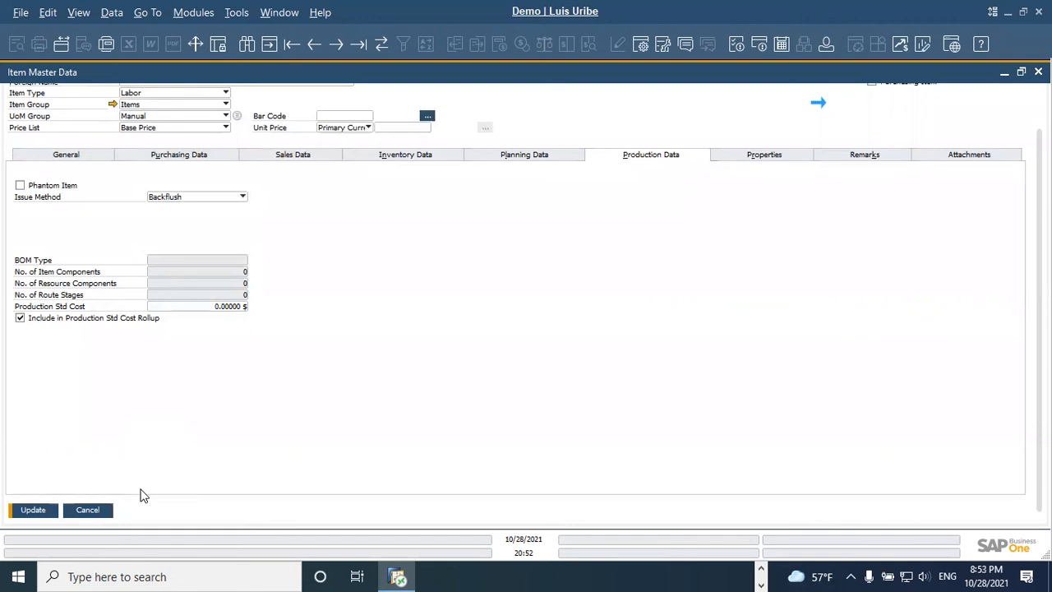
left_click(37, 510)
scroll(314, 406, "up", 1)
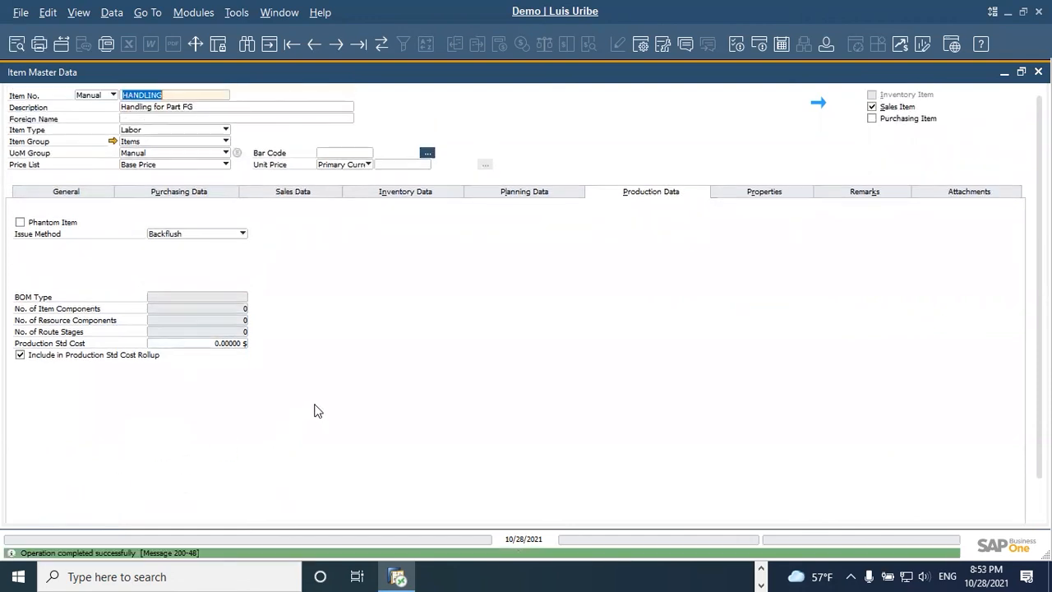